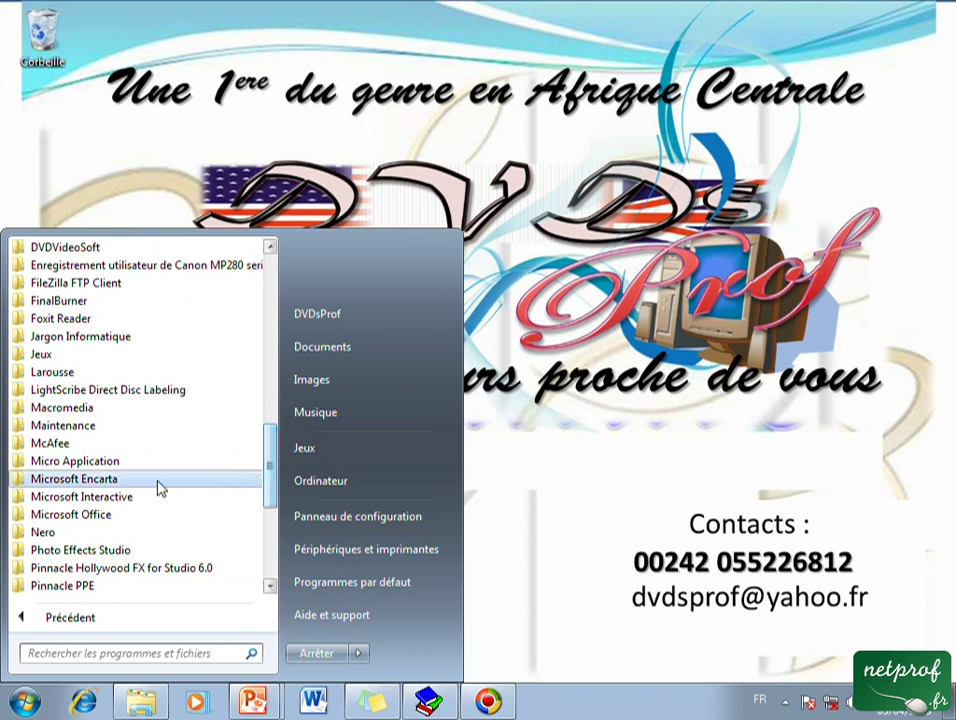
Launch Microsoft Access 2010 and create a blank database named "Gestion des ventes marchandises", replacing the existing file.
{"action": "left_click", "coordinate": [113, 515]}
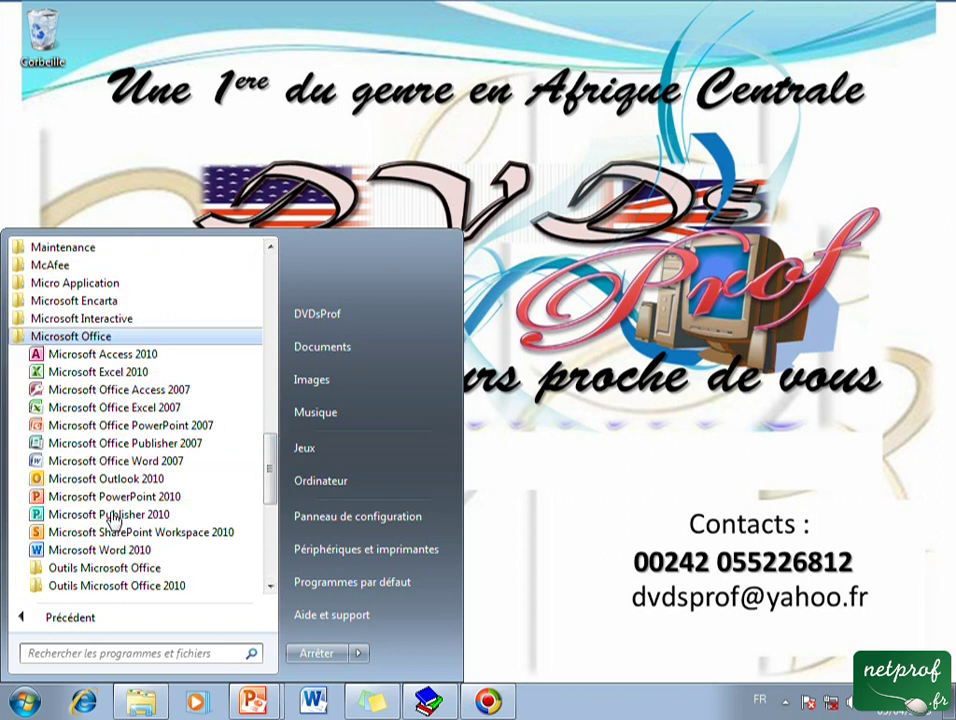
{"action": "left_click", "coordinate": [145, 356]}
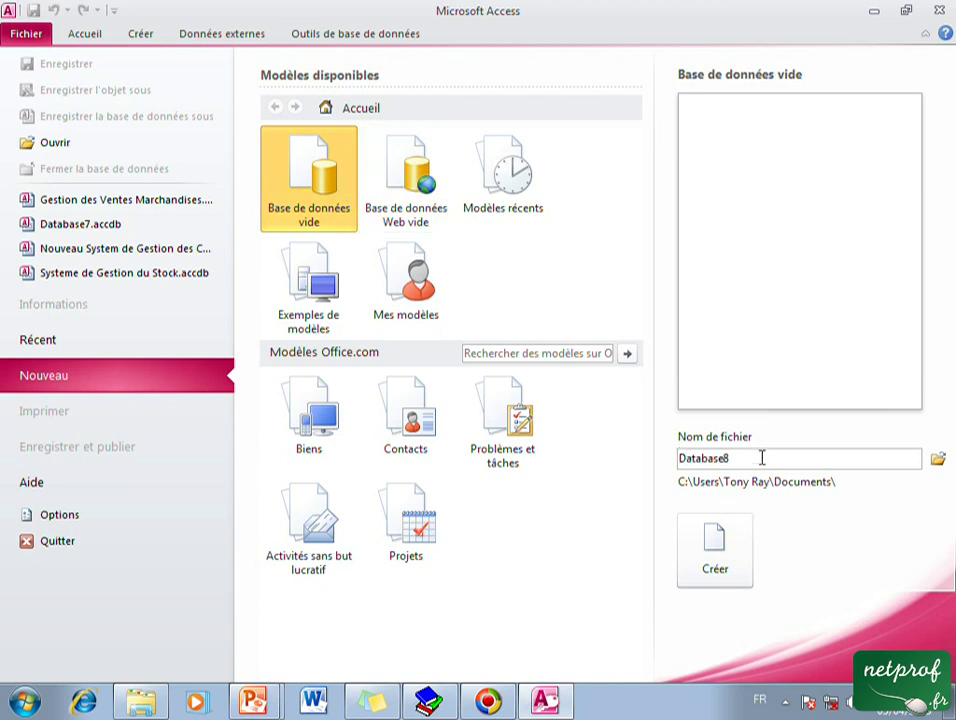
{"action": "left_click_drag", "start_coordinate": [681, 458], "coordinate": [755, 457]}
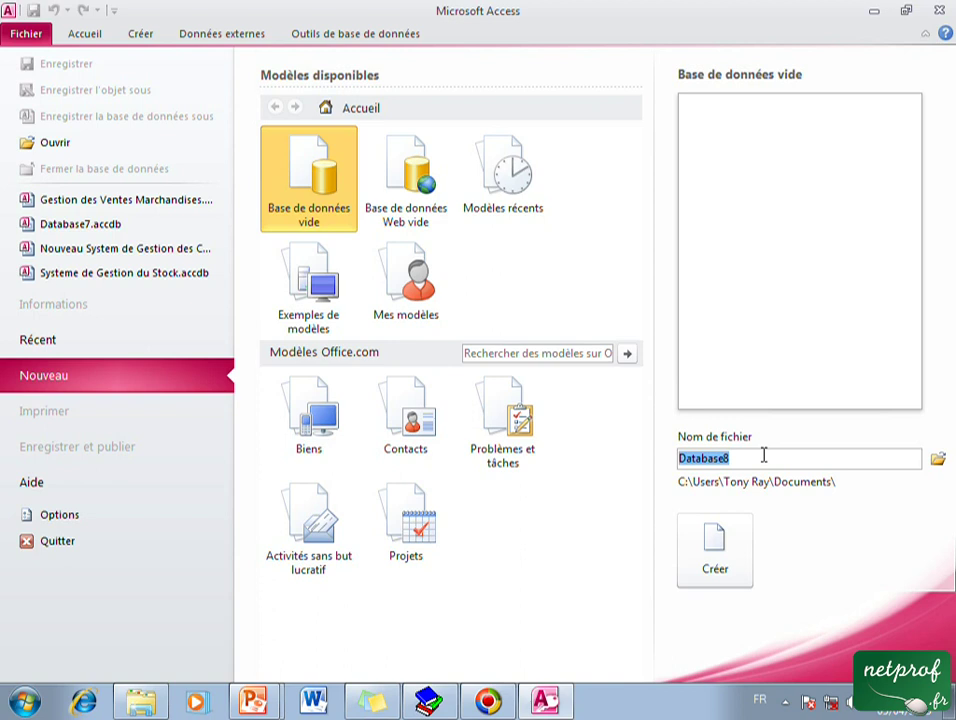
{"action": "type", "text": "G"}
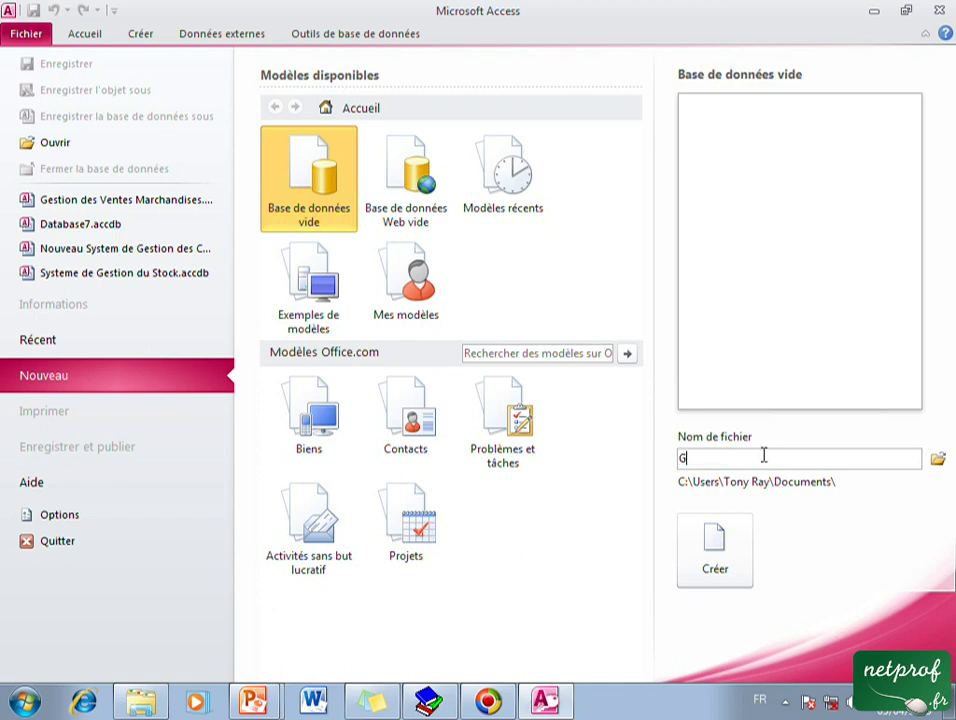
{"action": "type", "text": "estion des ventes marchandise"}
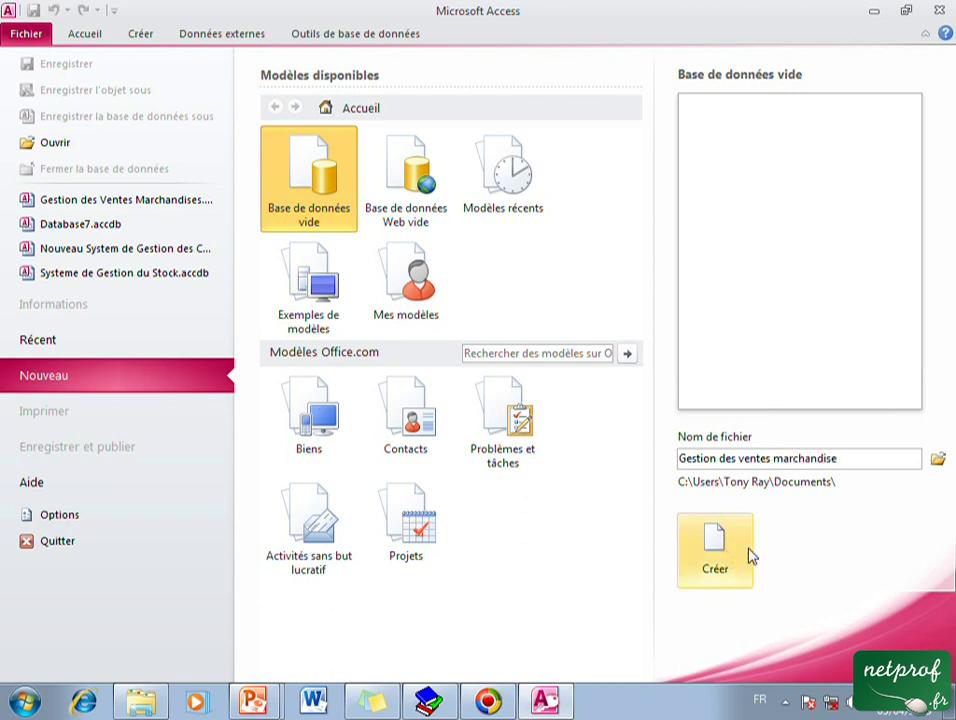
{"action": "type", "text": "s"}
{"action": "left_click", "coordinate": [716, 557]}
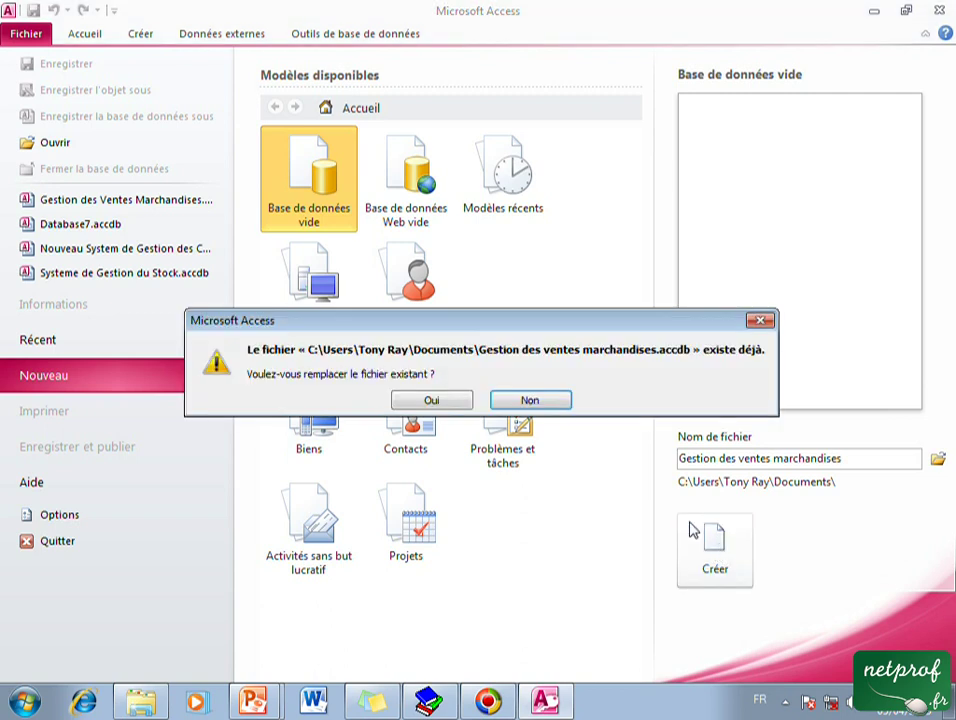
{"action": "left_click", "coordinate": [432, 401]}
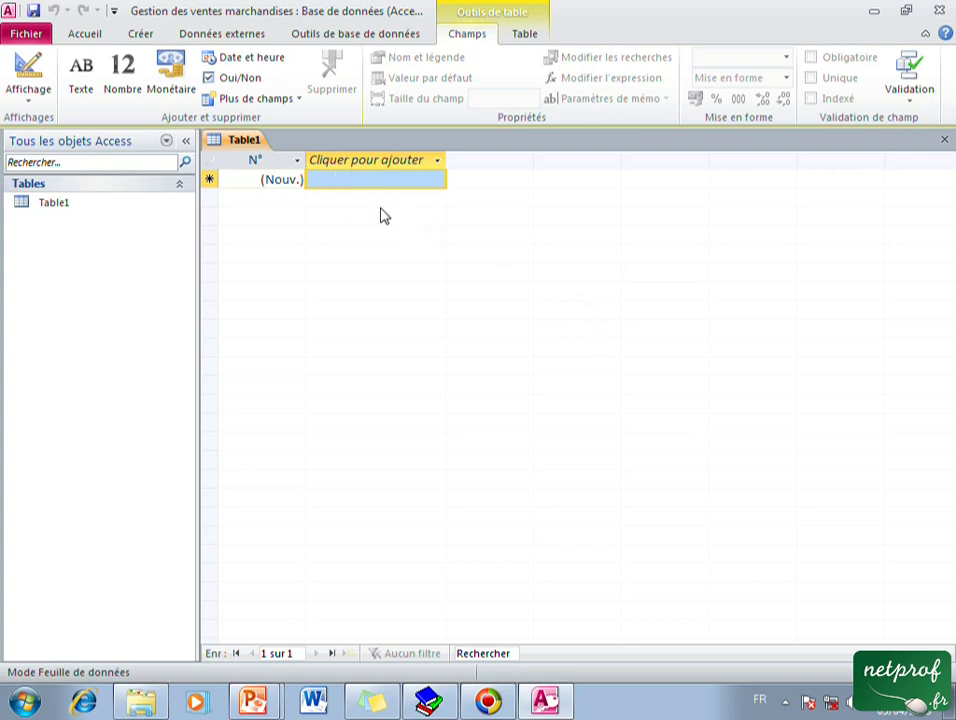
Create a new table in Design view and go through the data type and description cells of its first row.
{"action": "left_click", "coordinate": [142, 34]}
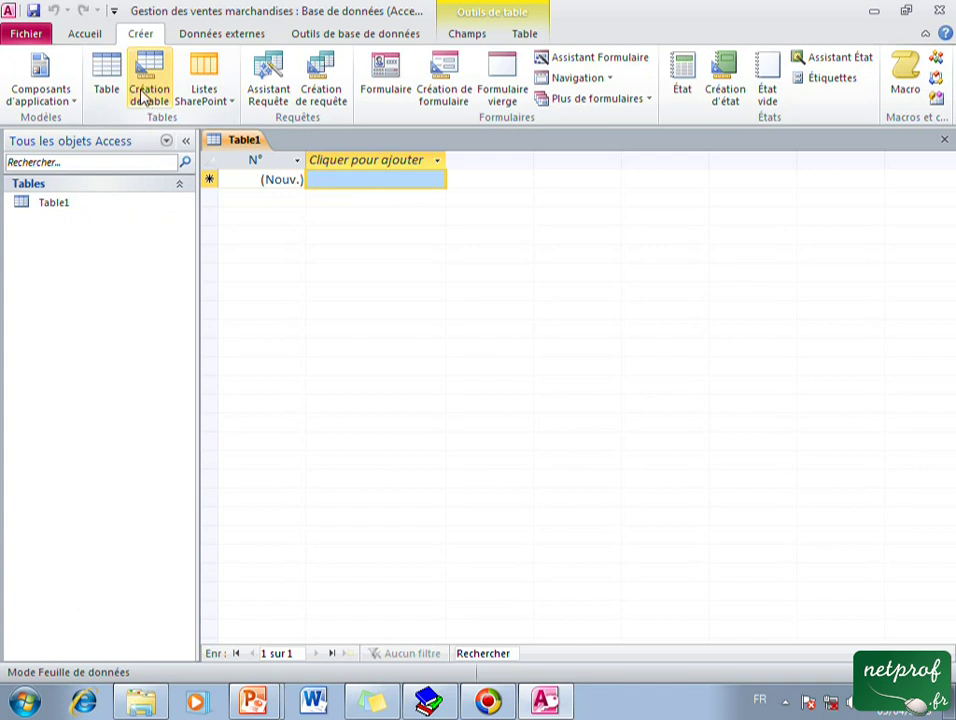
{"action": "left_click", "coordinate": [145, 90]}
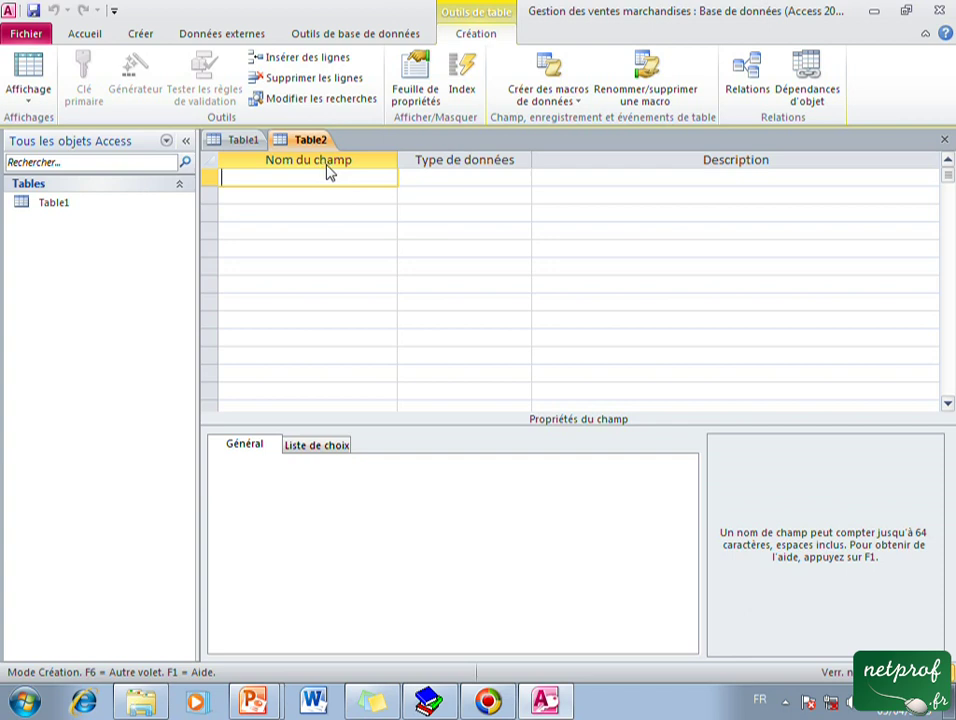
{"action": "left_click", "coordinate": [473, 175]}
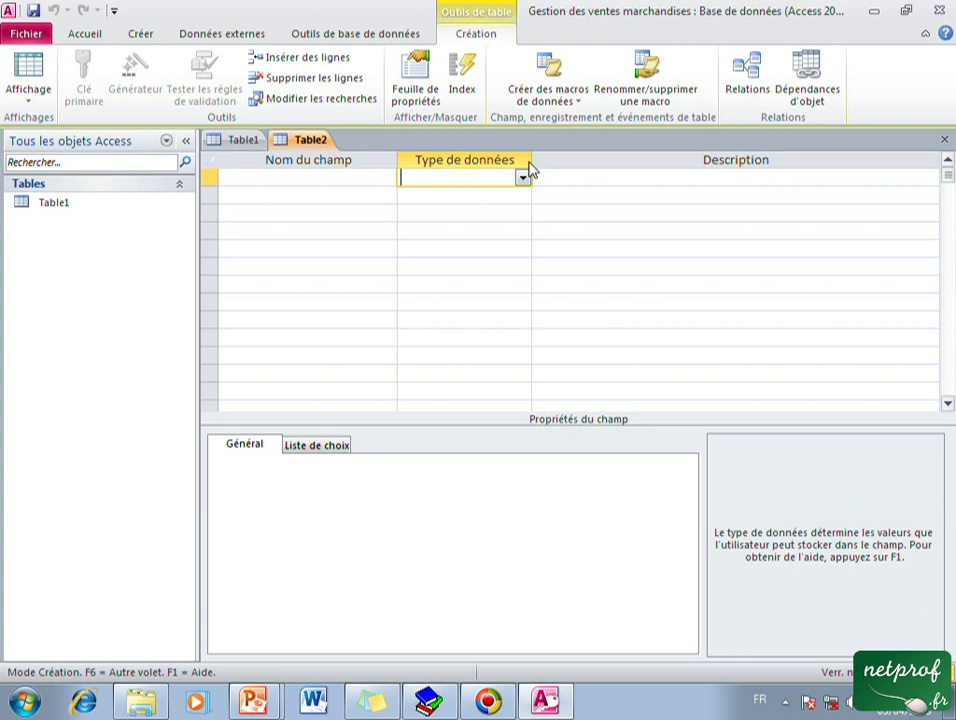
{"action": "left_click", "coordinate": [589, 173]}
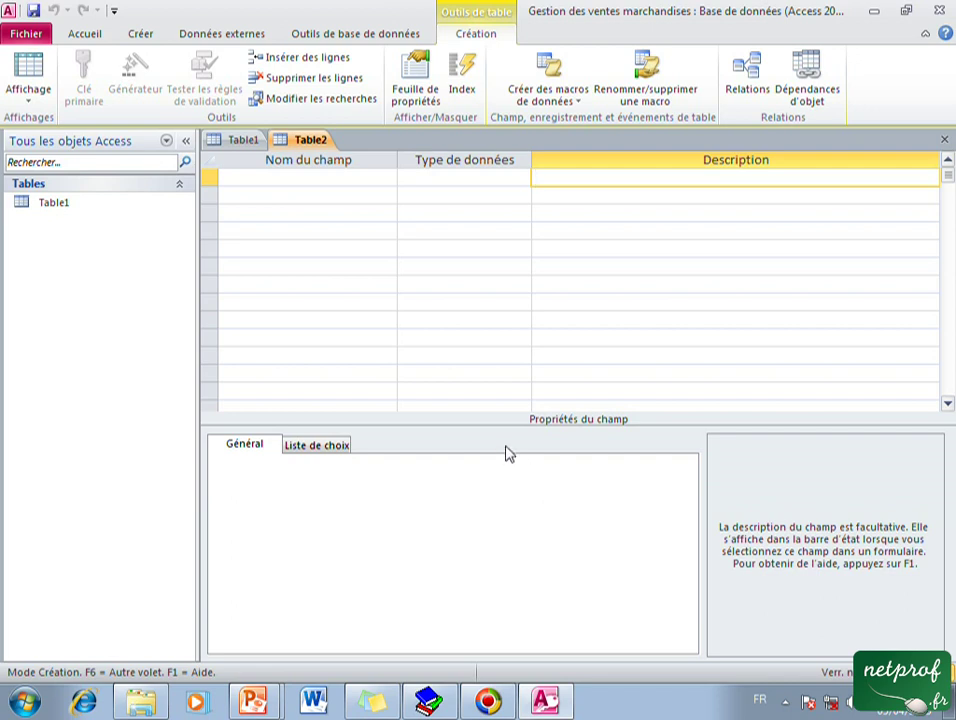
Add a first field named Nom with the data type Texte.
{"action": "left_click", "coordinate": [309, 178]}
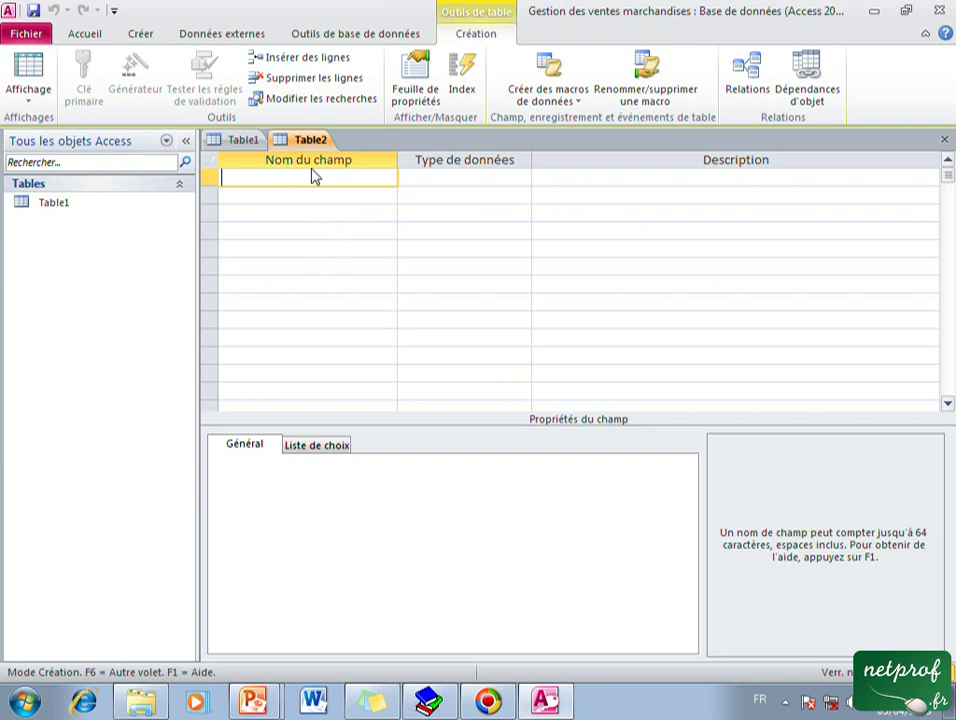
{"action": "type", "text": "Nom"}
{"action": "left_click", "coordinate": [494, 179]}
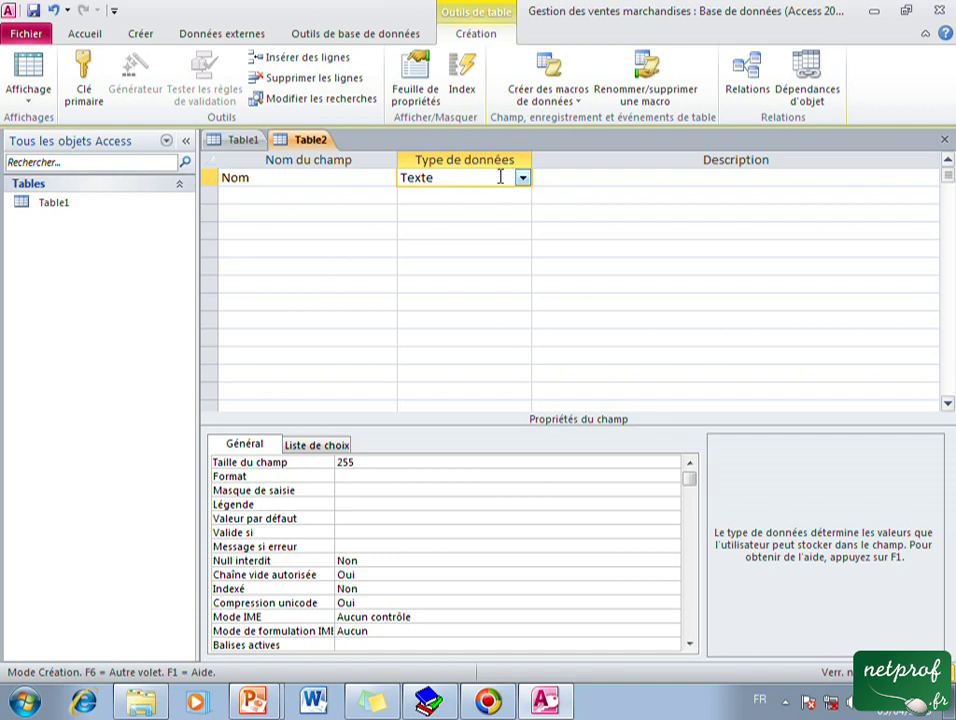
{"action": "left_click", "coordinate": [522, 179]}
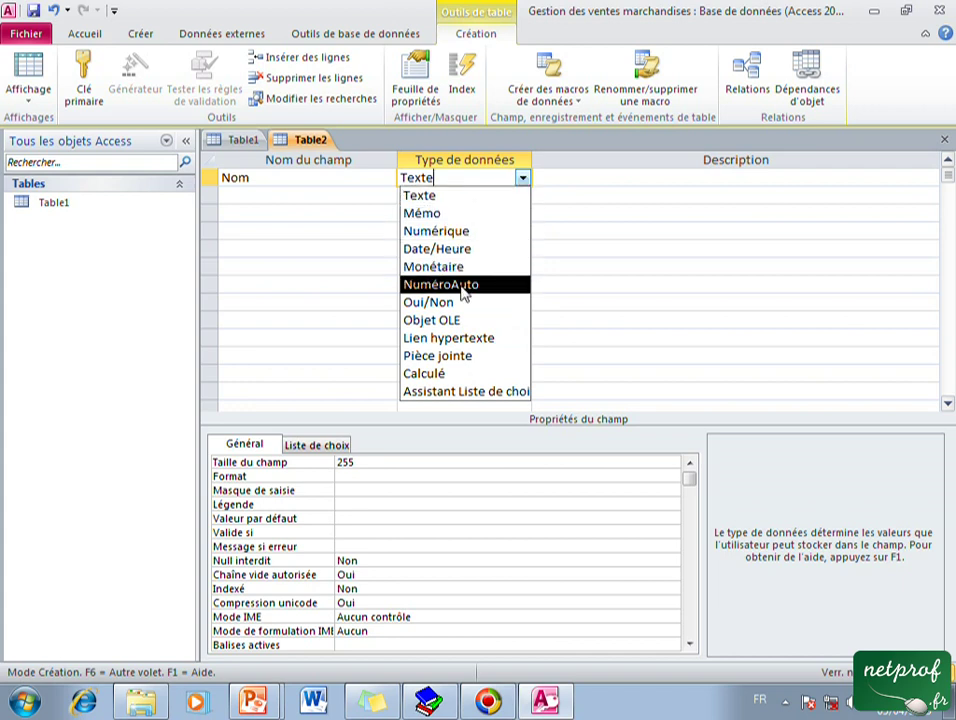
{"action": "left_click", "coordinate": [482, 198]}
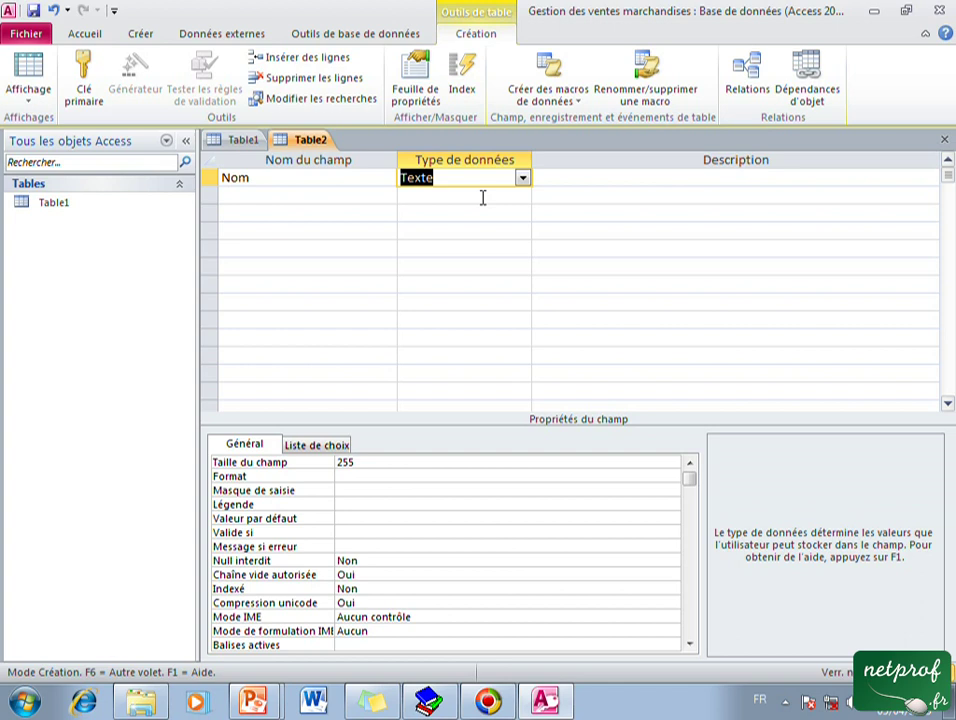
Enter "Nom du Fournisseur" as the description of the Nom field.
{"action": "left_click", "coordinate": [613, 177]}
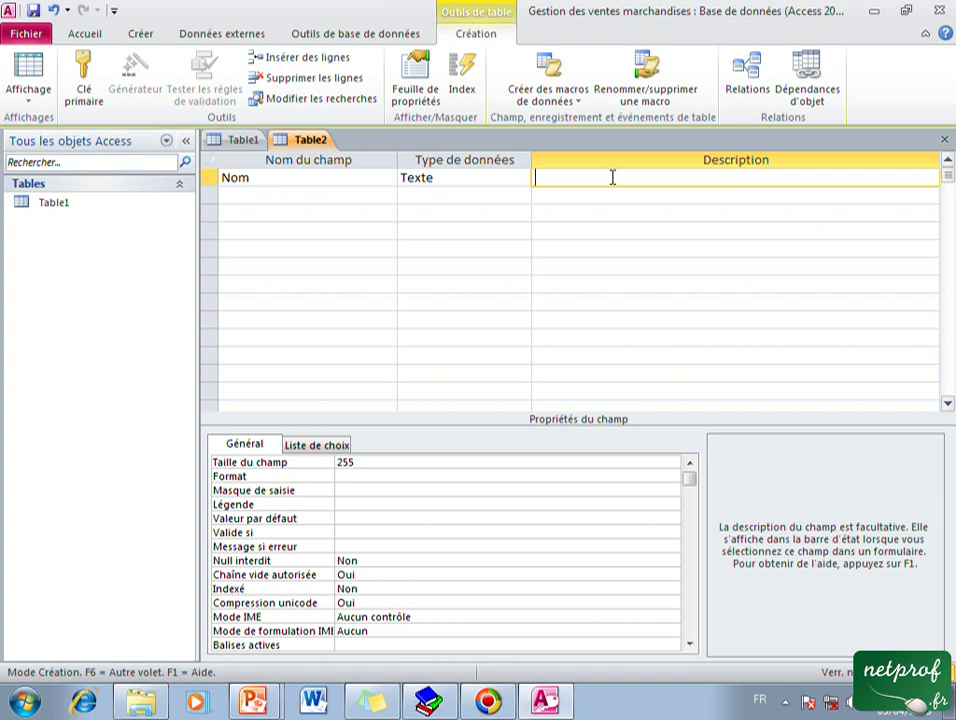
{"action": "key", "text": "Caps_Lock"}
{"action": "type", "text": "NO"}
{"action": "key", "text": "BackSpace"}
{"action": "key", "text": "Caps_Lock"}
{"action": "type", "text": "om du"}
{"action": "key", "text": "Caps_Lock"}
{"action": "type", "text": "F"}
{"action": "key", "text": "Caps_Lock"}
{"action": "type", "text": "o"}
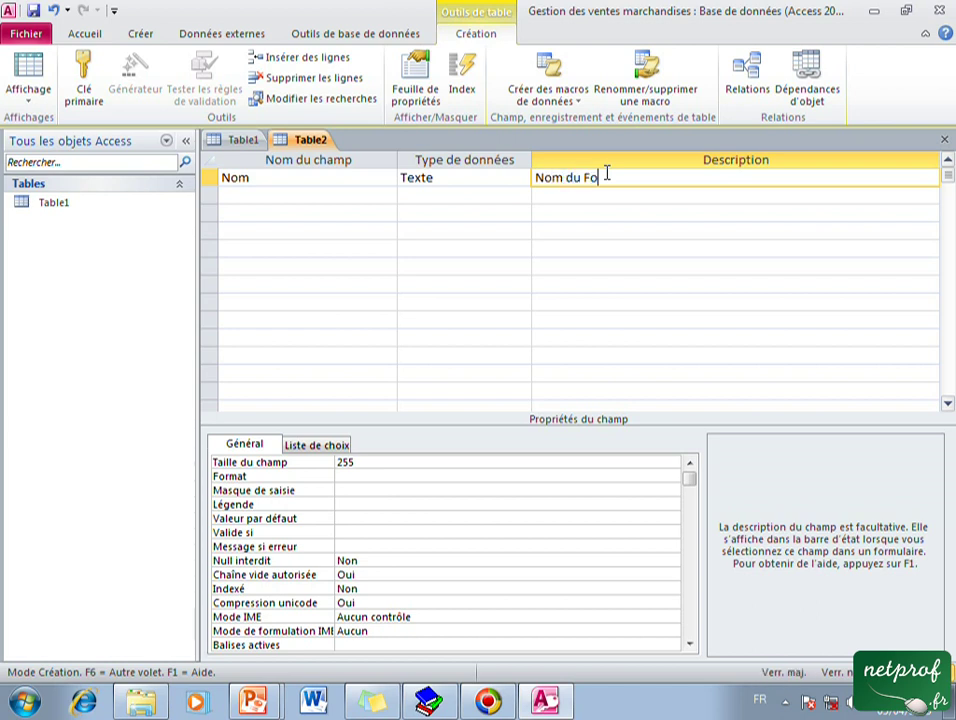
{"action": "type", "text": "urnisseur"}
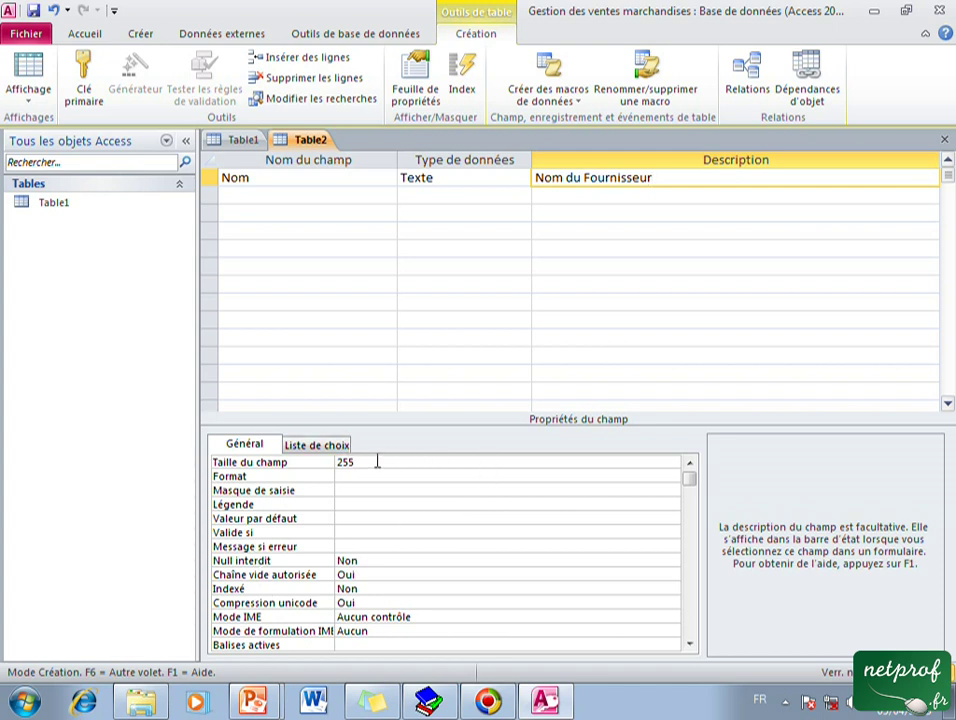
Set the Nom field's size to 25 and its caption (Légende) to "Nom du Fournisseur".
{"action": "left_click", "coordinate": [322, 462]}
{"action": "type", "text": "25"}
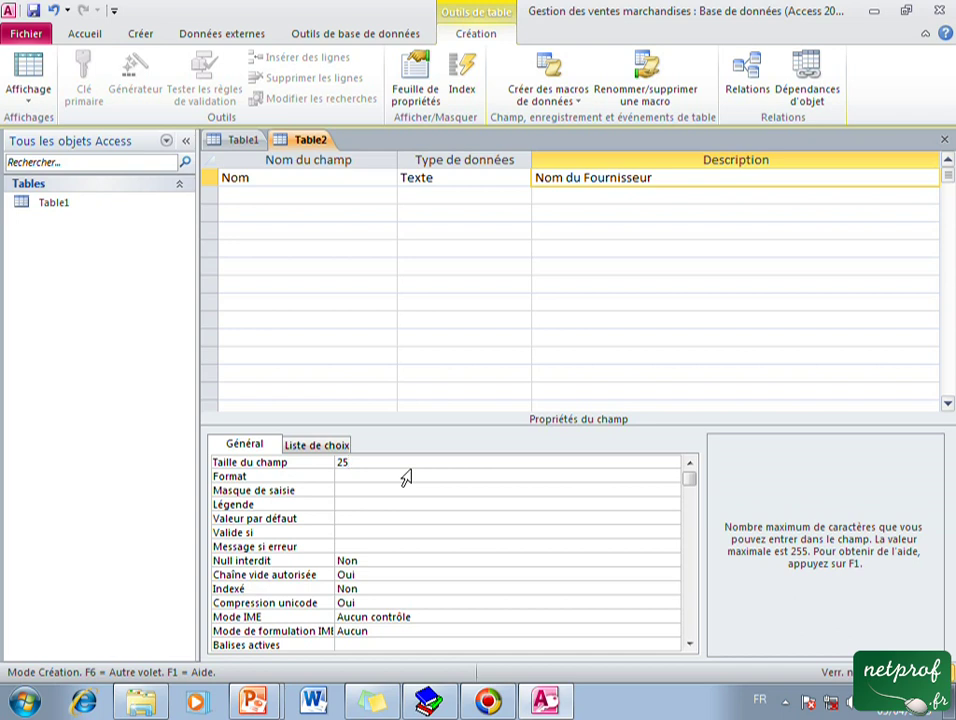
{"action": "left_click", "coordinate": [350, 503]}
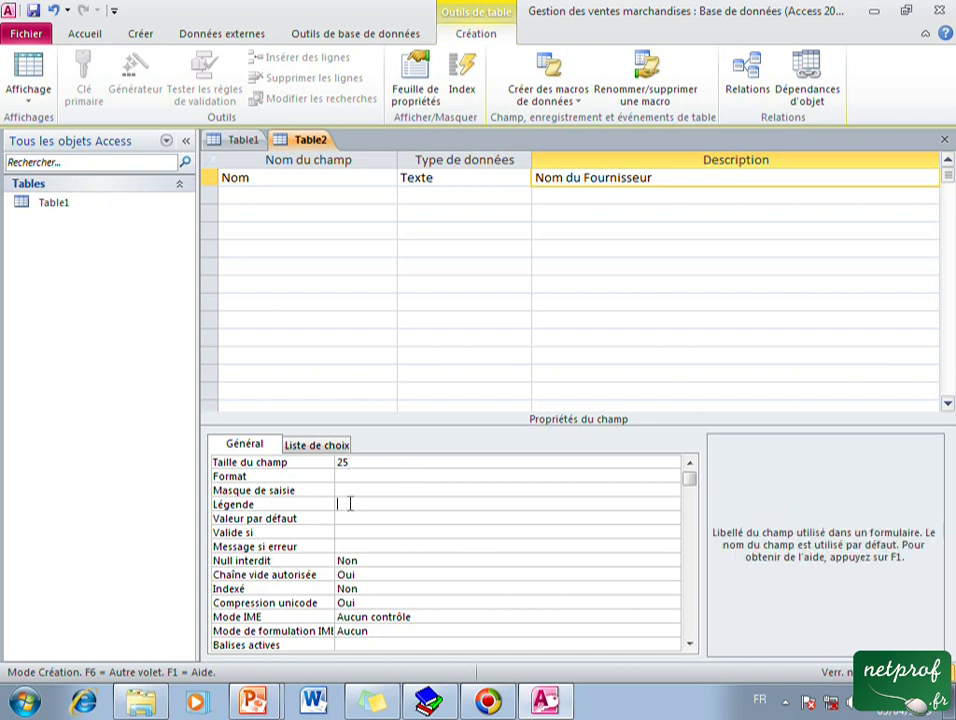
{"action": "type", "text": "Nom du Fournisseur"}
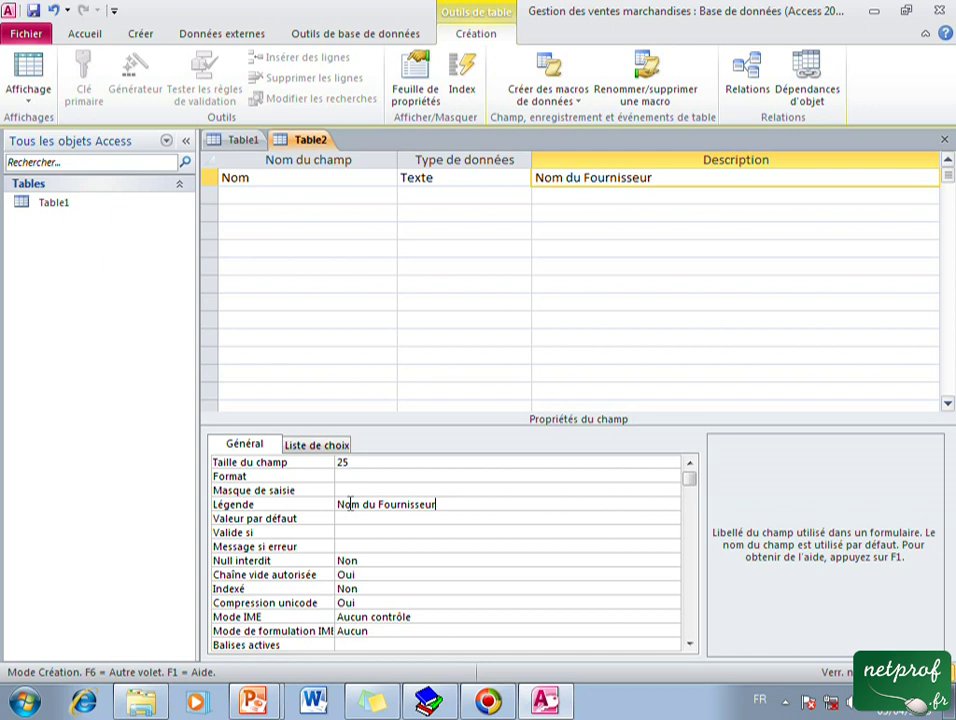
{"action": "key", "text": "Return"}
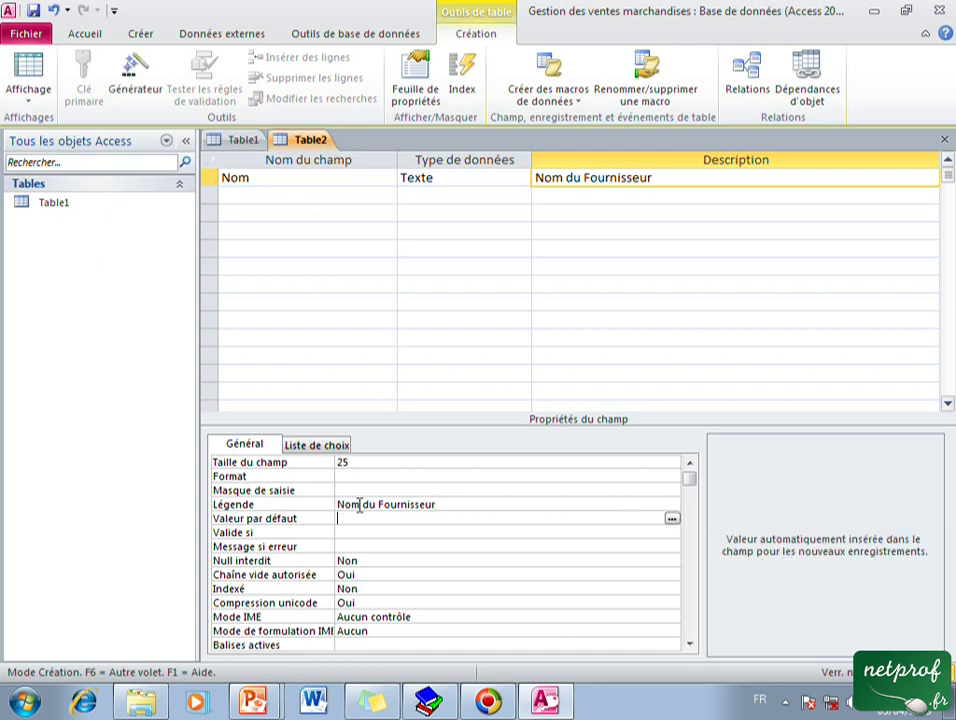
{"action": "left_click", "coordinate": [363, 505]}
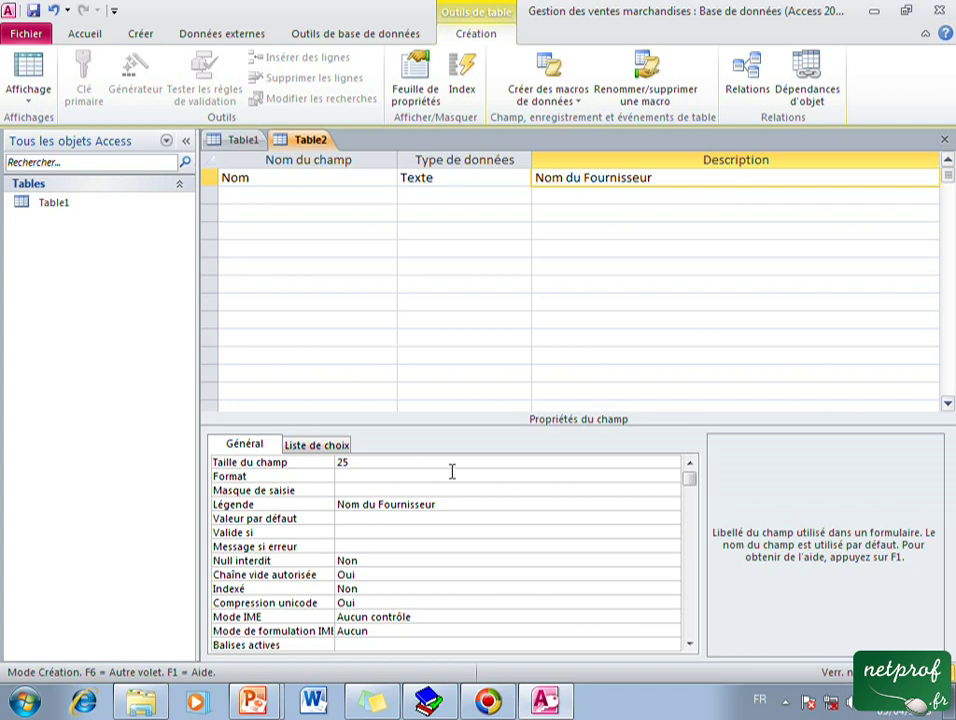
Make the Nom field the primary key and close the table, saving it as Fournisseurs.
{"action": "left_click", "coordinate": [275, 180]}
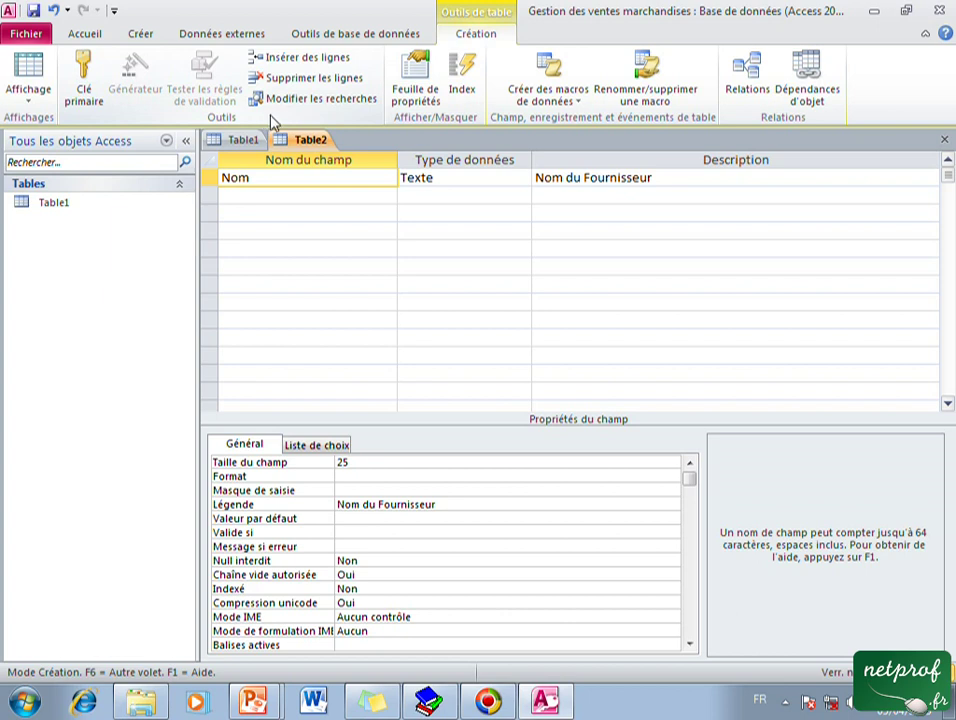
{"action": "left_click", "coordinate": [88, 85]}
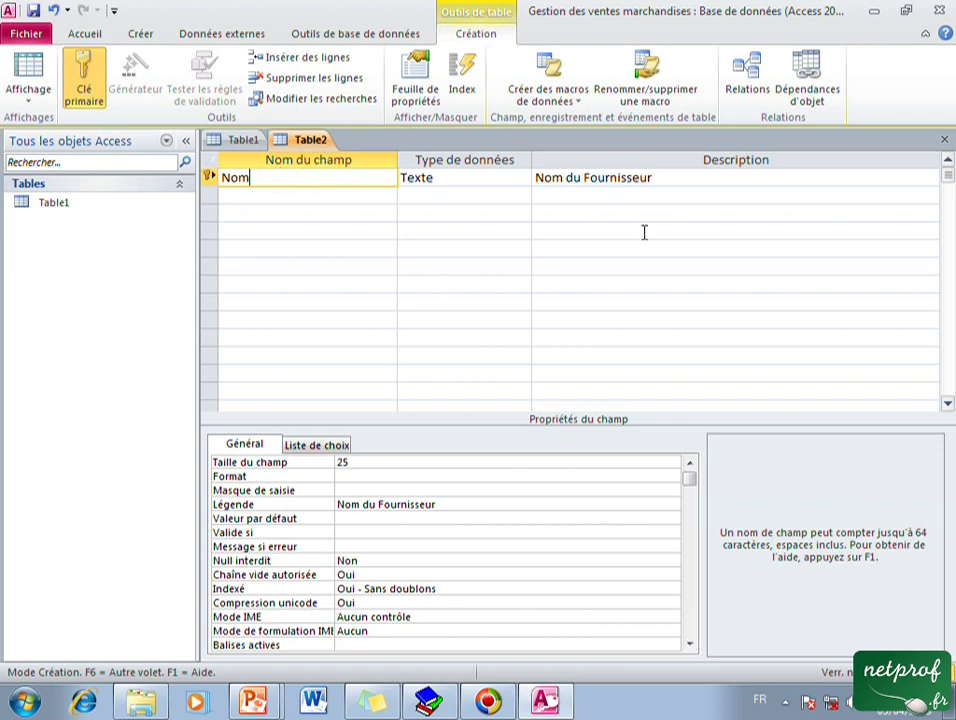
{"action": "left_click", "coordinate": [945, 142]}
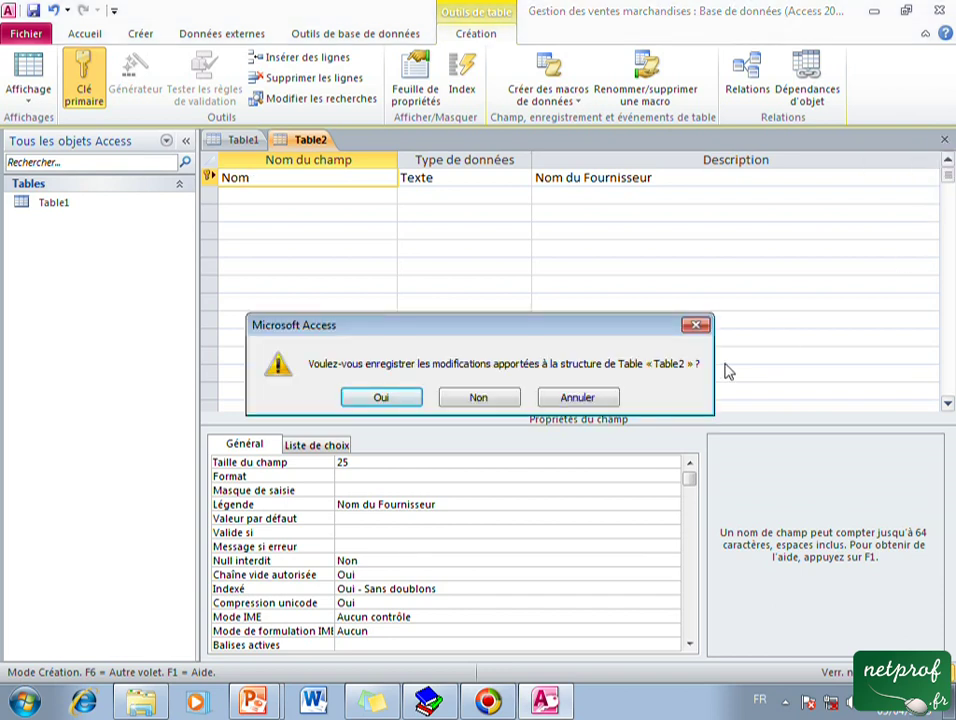
{"action": "left_click", "coordinate": [381, 397]}
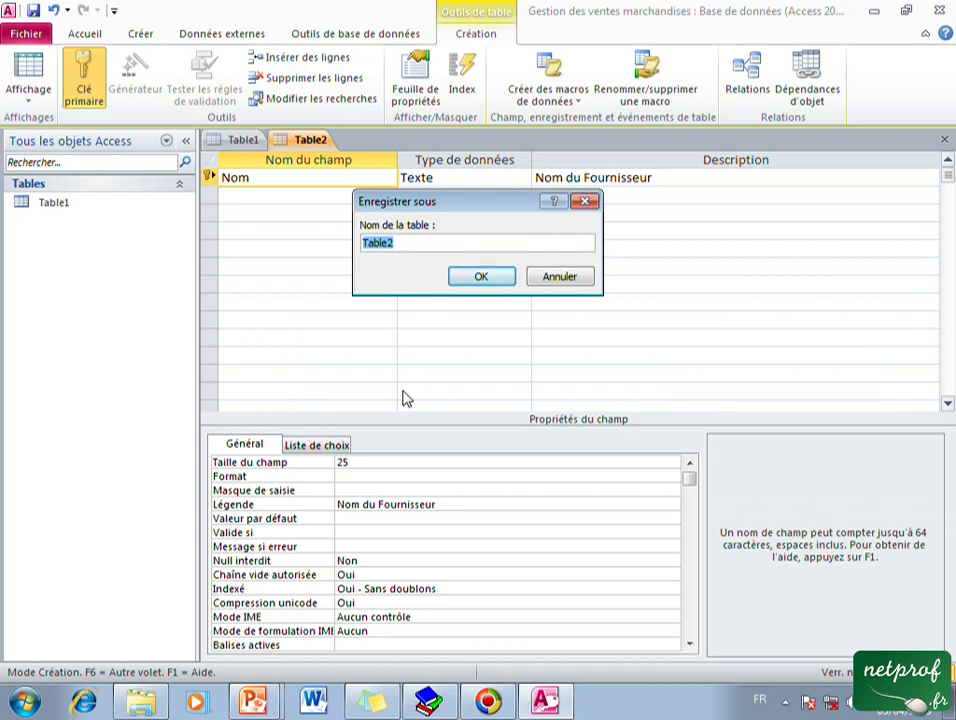
{"action": "type", "text": "Fournisseurs"}
{"action": "left_click", "coordinate": [474, 278]}
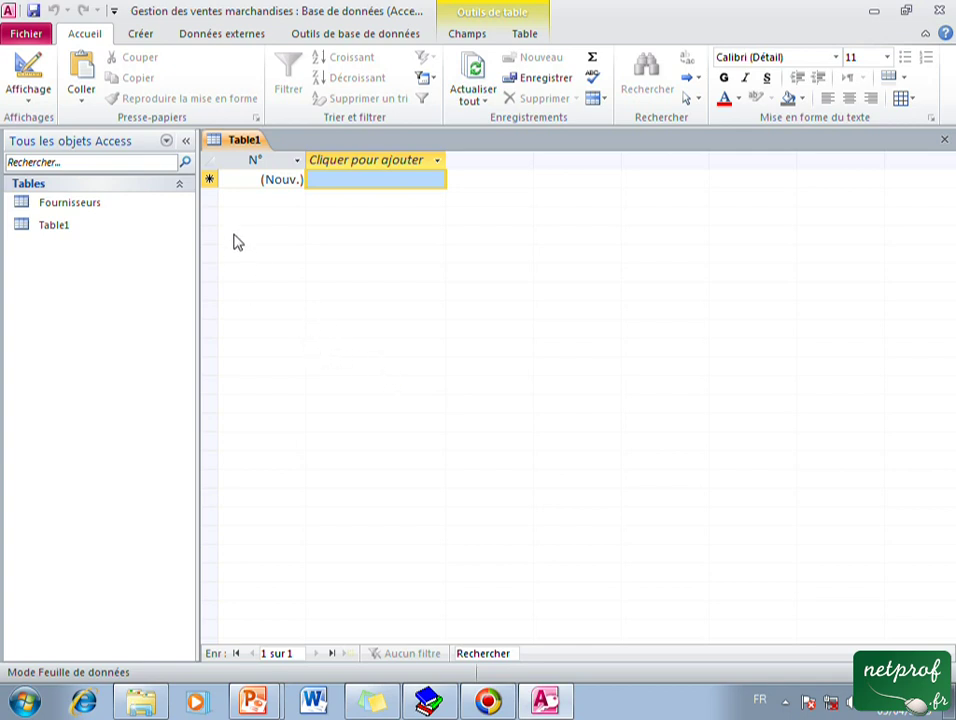
Create another table in Datasheet view and set its N° field's name and caption to Ville.
{"action": "left_click", "coordinate": [147, 36]}
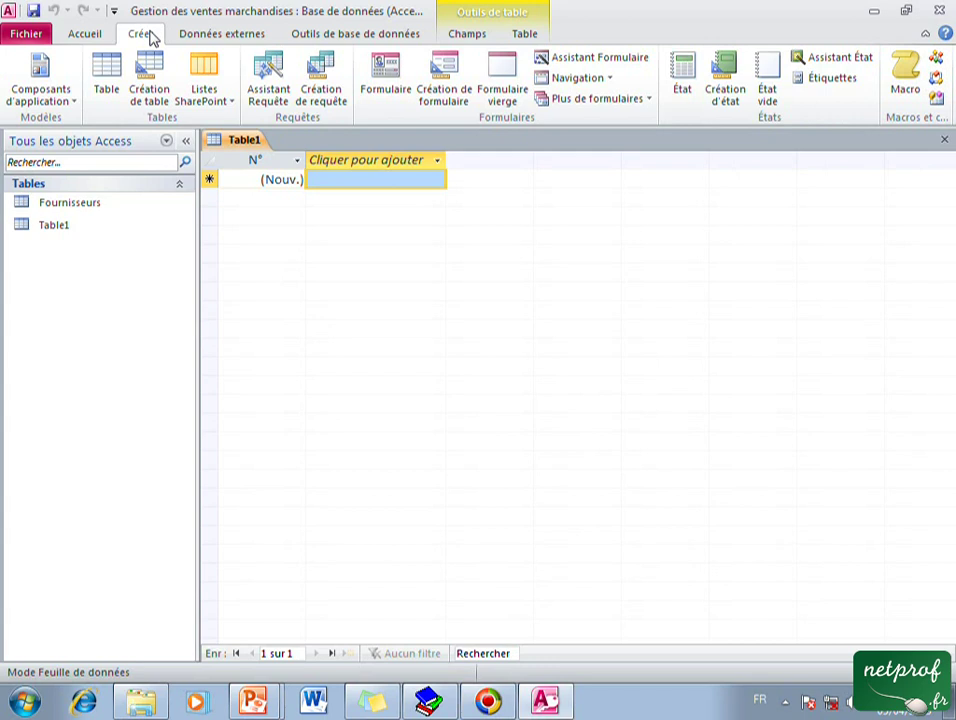
{"action": "left_click", "coordinate": [110, 80]}
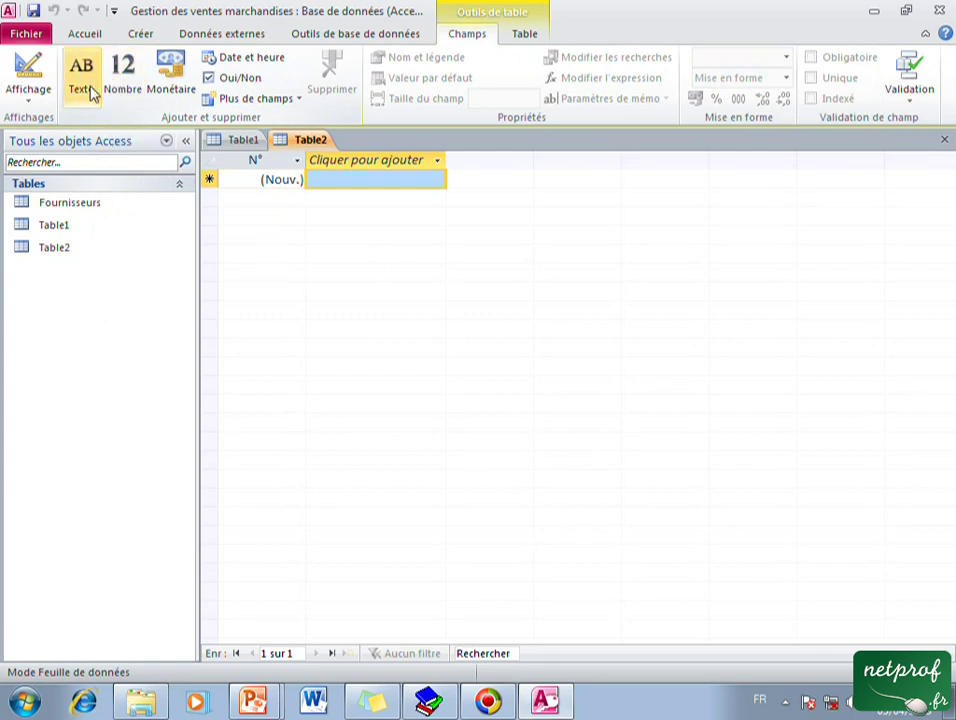
{"action": "left_click", "coordinate": [255, 160]}
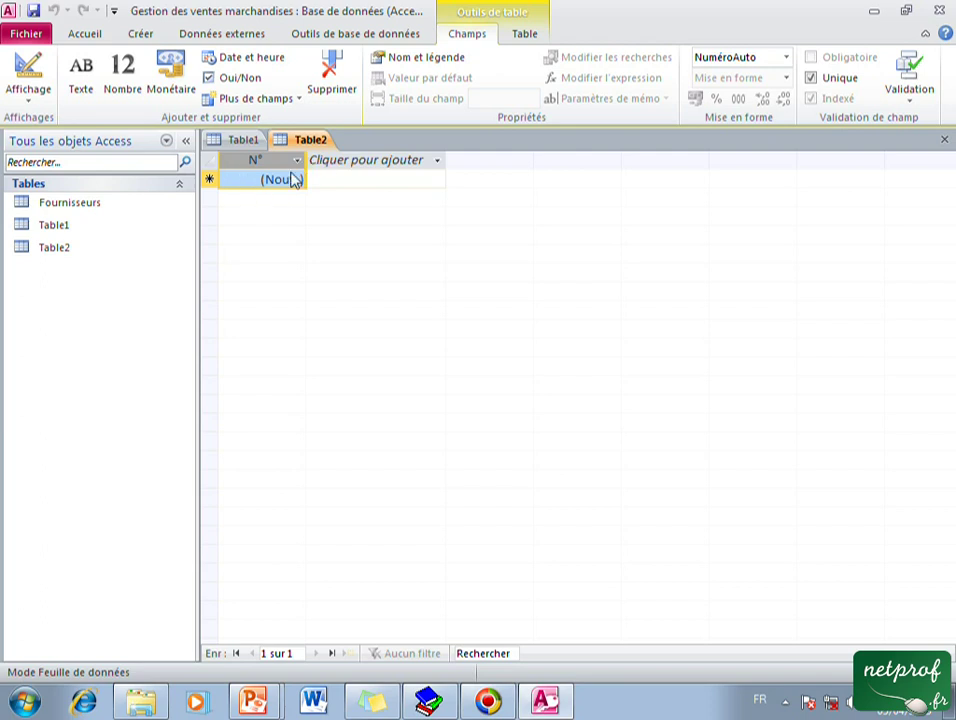
{"action": "left_click", "coordinate": [424, 60]}
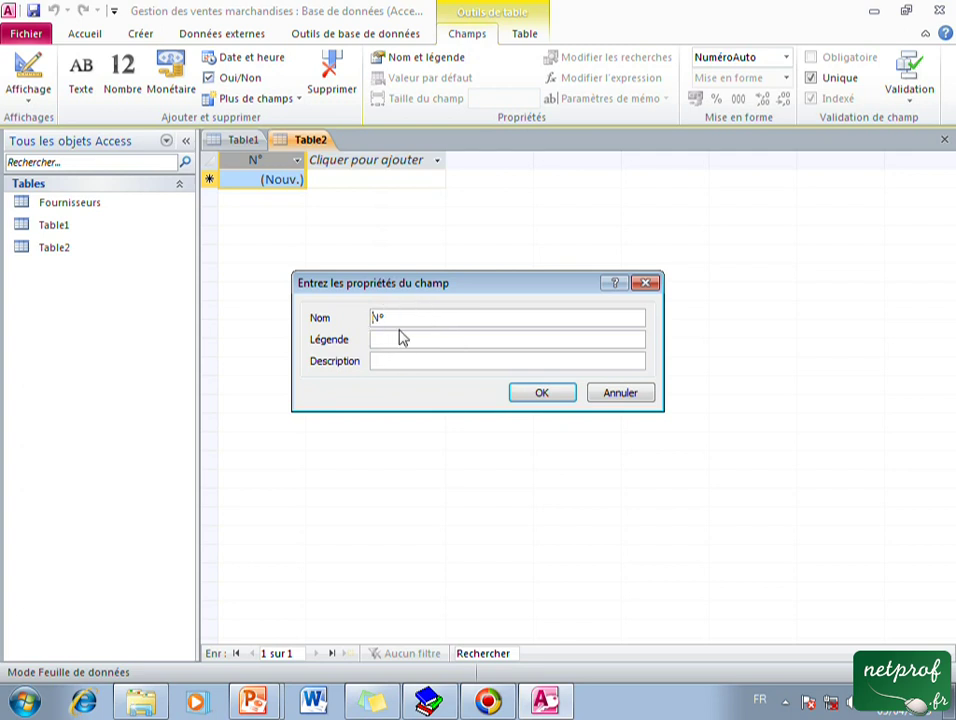
{"action": "left_click_drag", "start_coordinate": [399, 316], "coordinate": [320, 318]}
{"action": "type", "text": "VilleVille"}
{"action": "key", "text": "Tab"}
Enter "Ville du Fournisseur" as the Ville field's description and apply the field properties.
{"action": "key", "text": "Caps_Lock"}
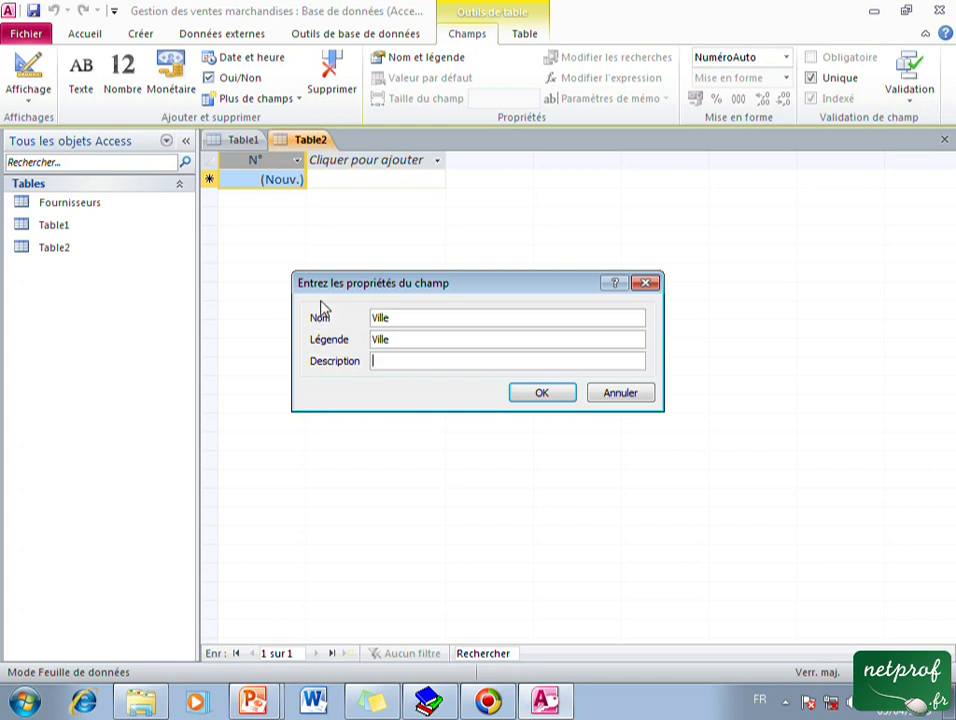
{"action": "left_click", "coordinate": [393, 339]}
{"action": "left_click", "coordinate": [393, 318]}
{"action": "left_click", "coordinate": [397, 362]}
{"action": "type", "text": "Ville du Fo"}
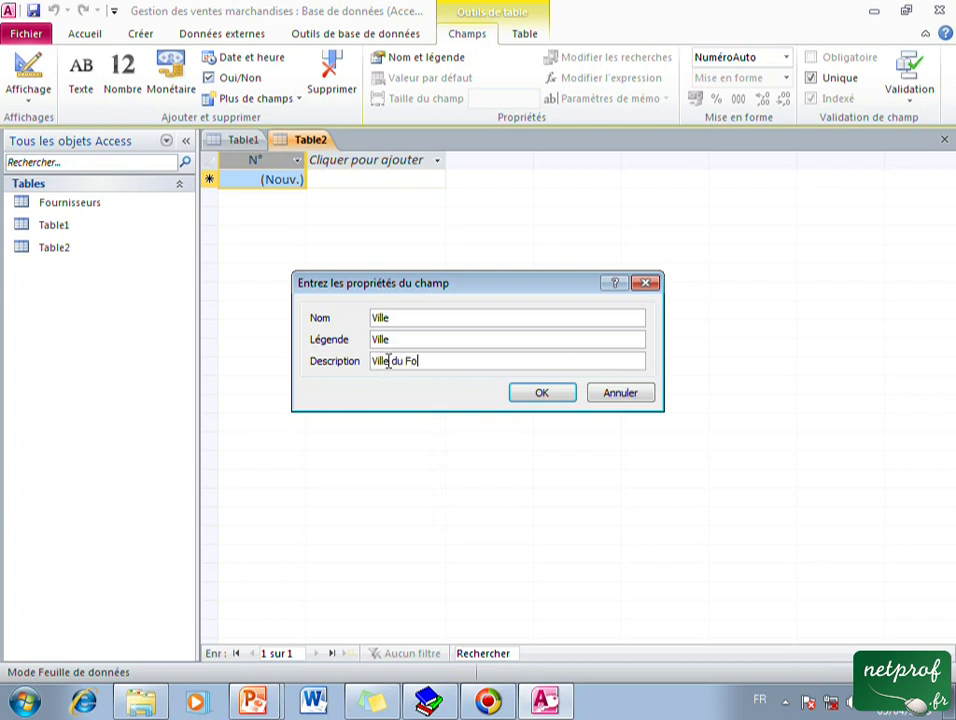
{"action": "type", "text": "urnisseur"}
{"action": "left_click", "coordinate": [541, 395]}
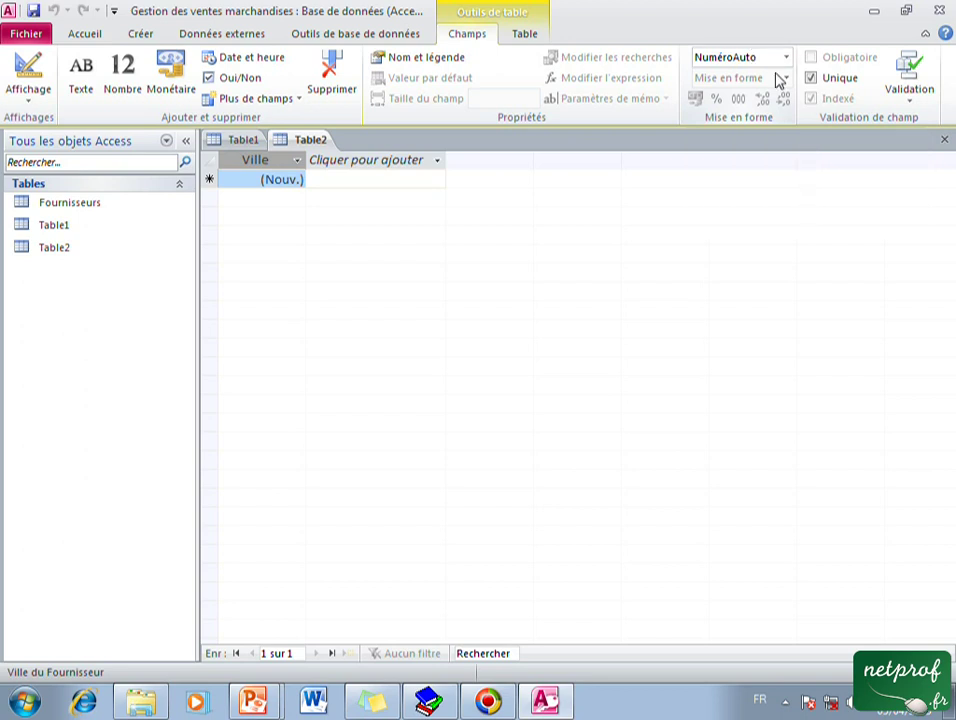
Set the Ville field's data type to Texte and its field size to 25.
{"action": "left_click", "coordinate": [787, 62]}
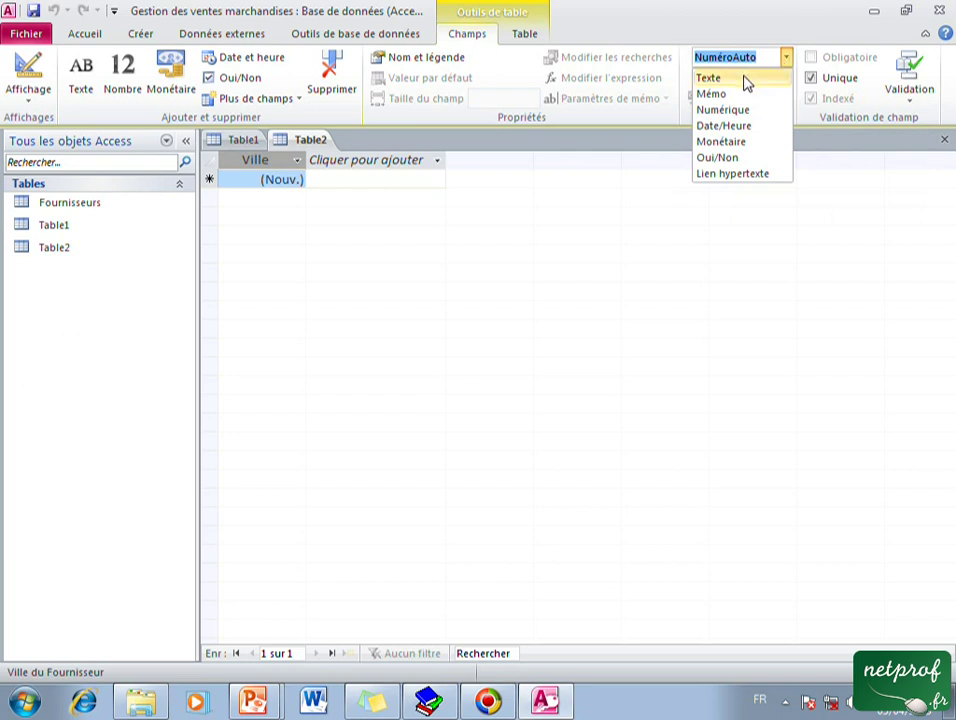
{"action": "left_click", "coordinate": [745, 78]}
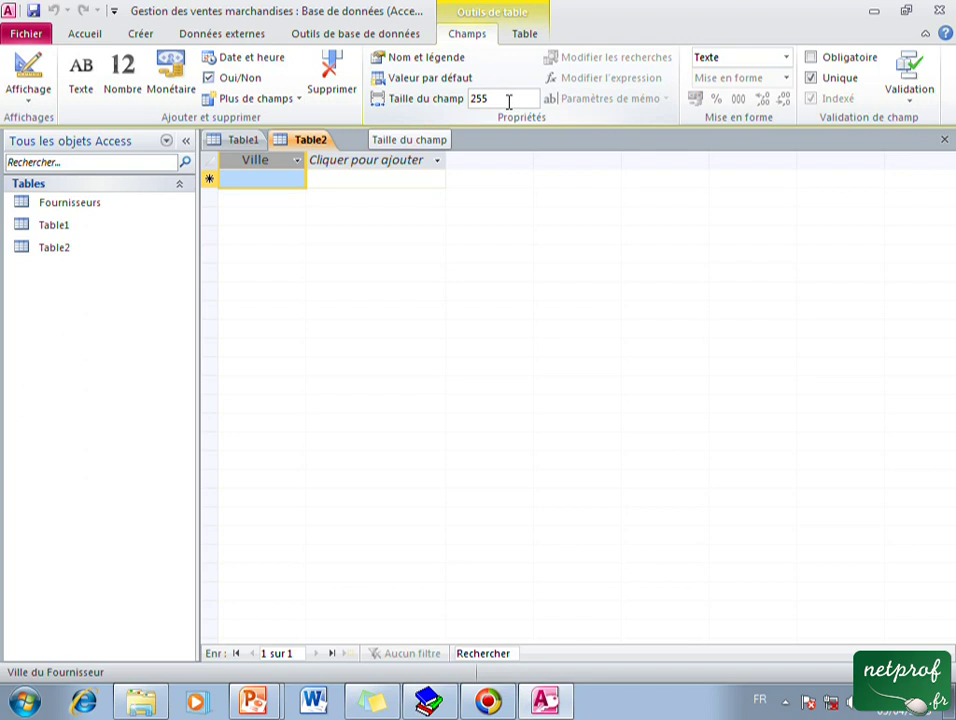
{"action": "left_click_drag", "start_coordinate": [462, 100], "coordinate": [514, 100]}
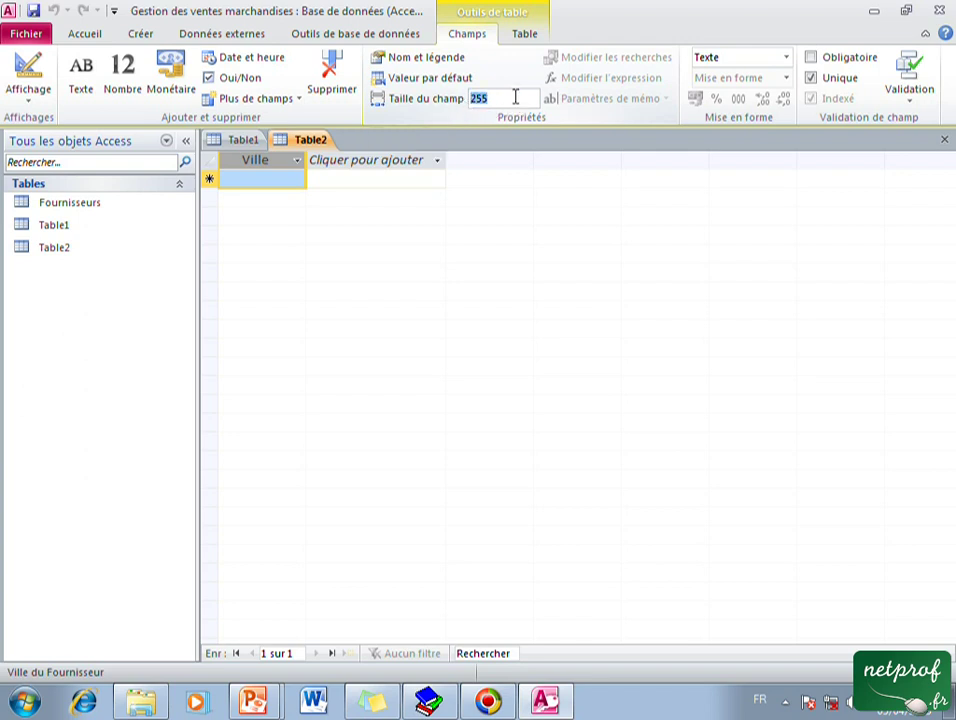
{"action": "type", "text": "25"}
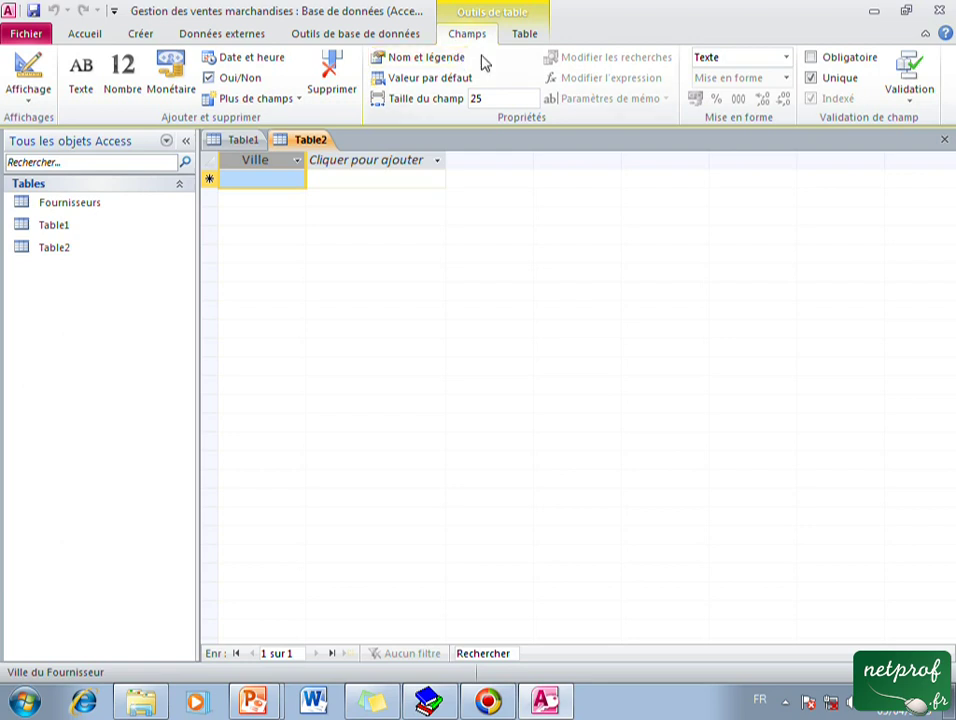
Save the table as Villes while switching to Design view, and return to Datasheet view.
{"action": "left_click", "coordinate": [33, 85]}
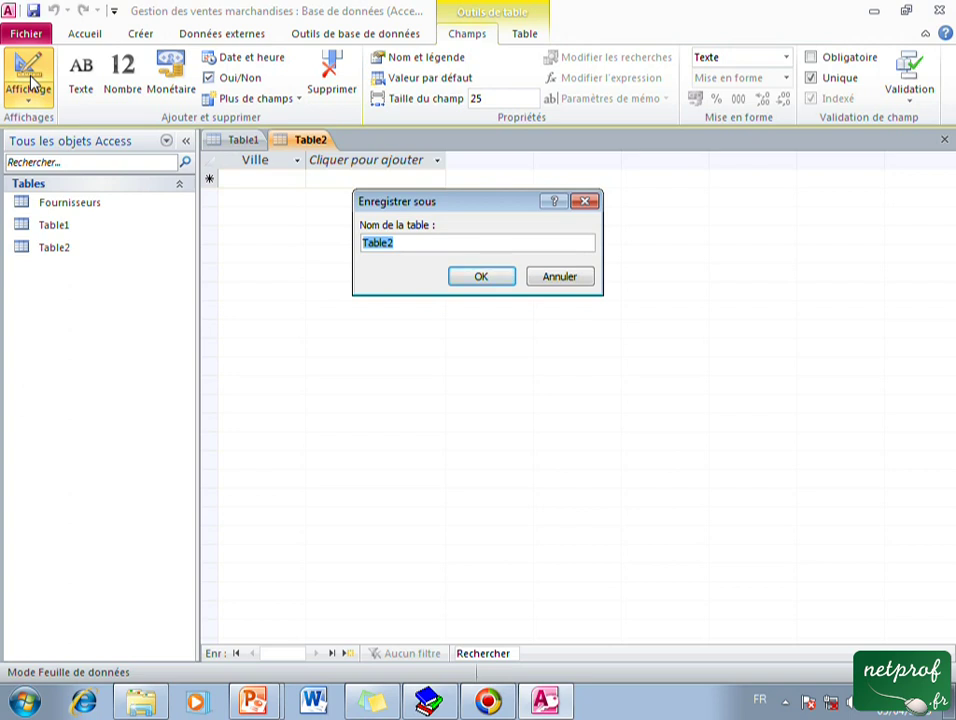
{"action": "type", "text": "Villes"}
{"action": "left_click", "coordinate": [490, 281]}
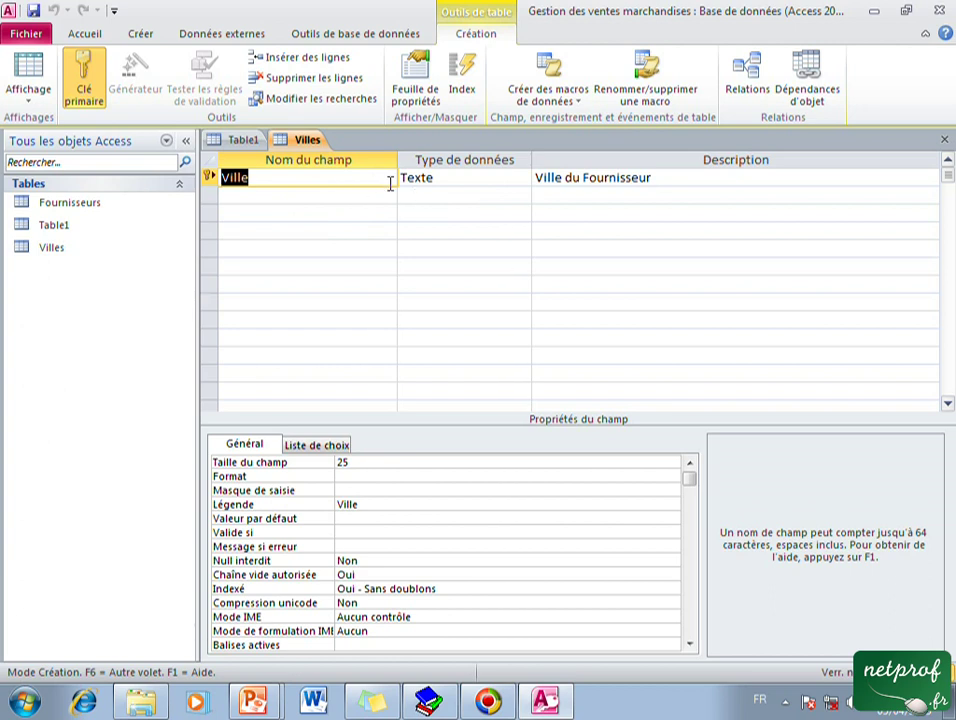
{"action": "left_click", "coordinate": [93, 97]}
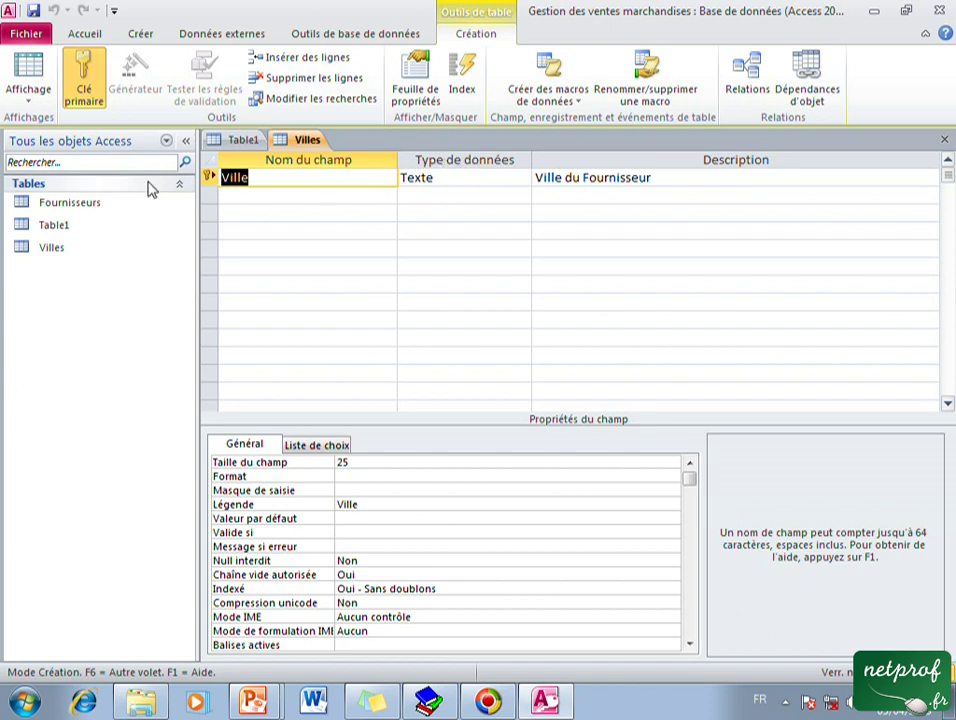
{"action": "left_click", "coordinate": [30, 80]}
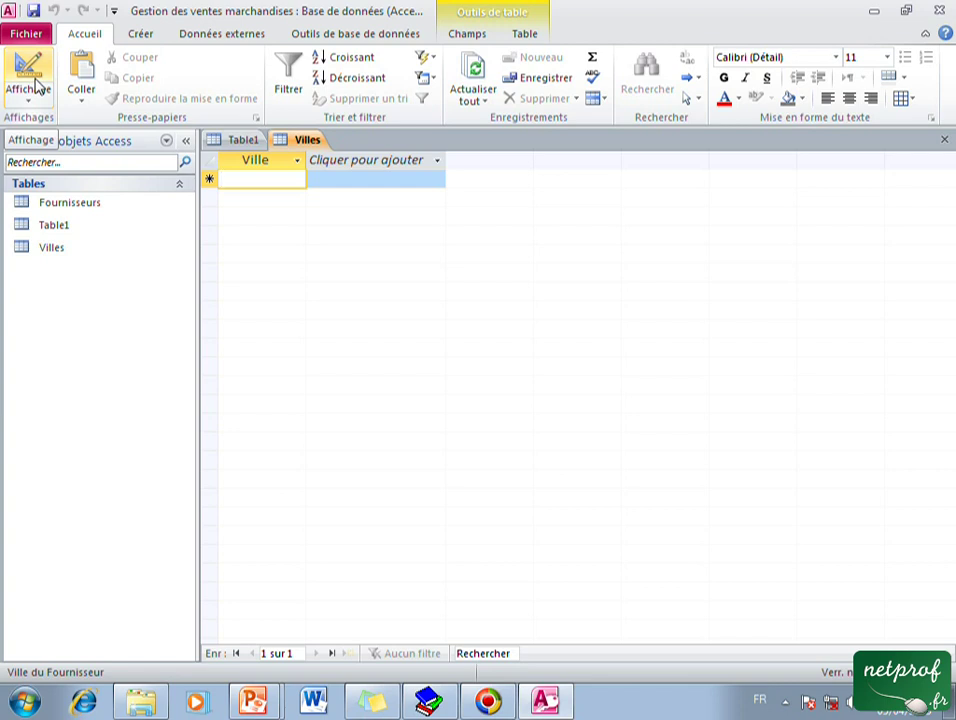
Add a Texte field named Pays after the Ville field.
{"action": "left_click", "coordinate": [391, 168]}
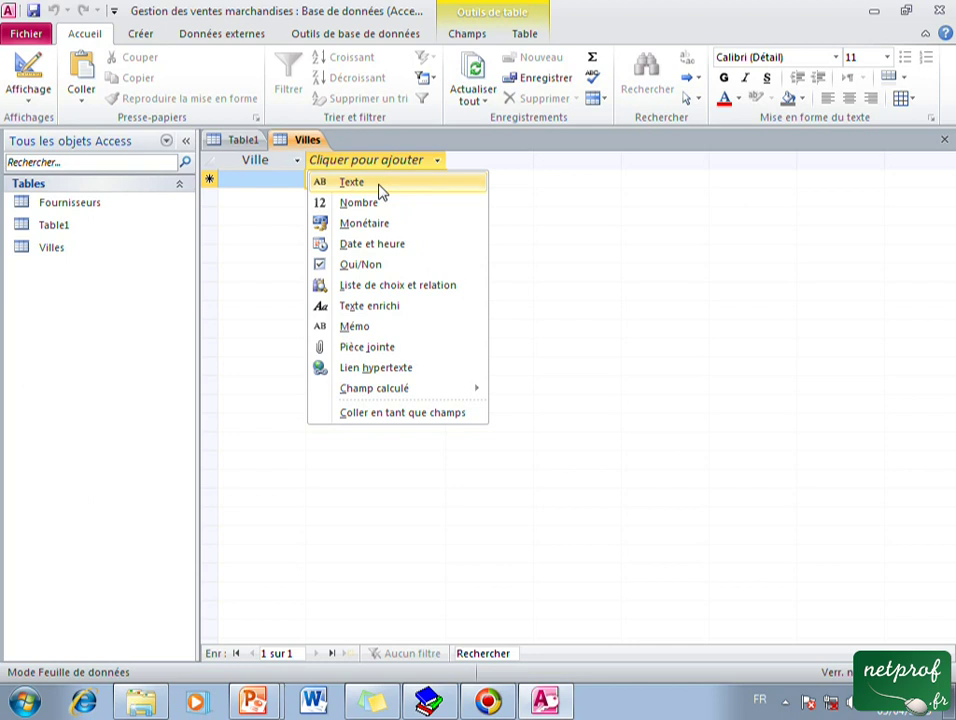
{"action": "left_click", "coordinate": [378, 184]}
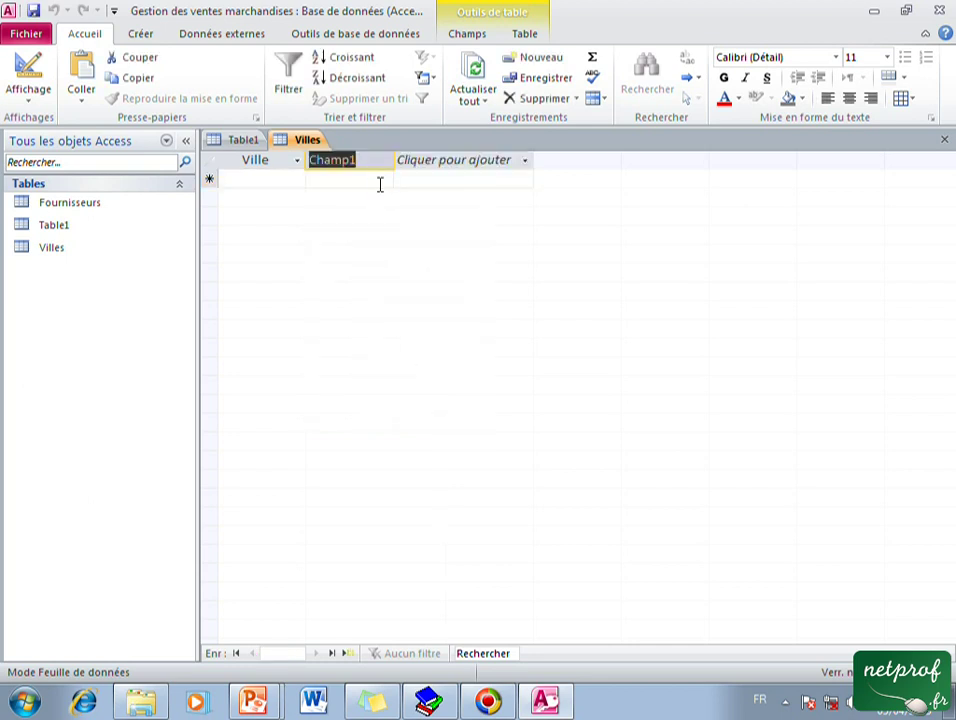
{"action": "type", "text": "Pays"}
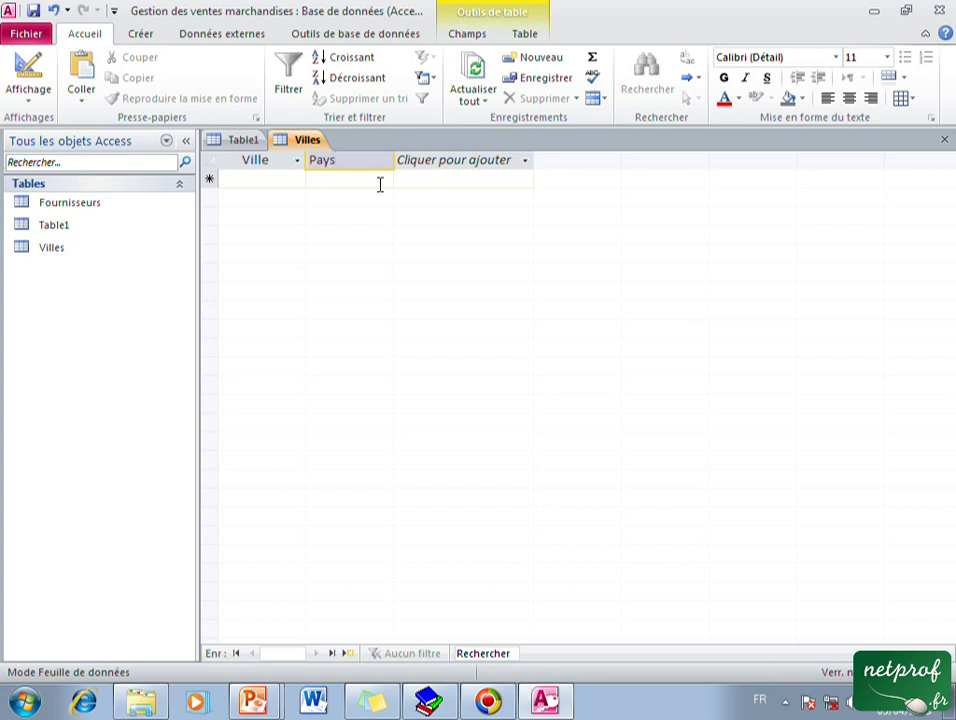
{"action": "key", "text": "Return"}
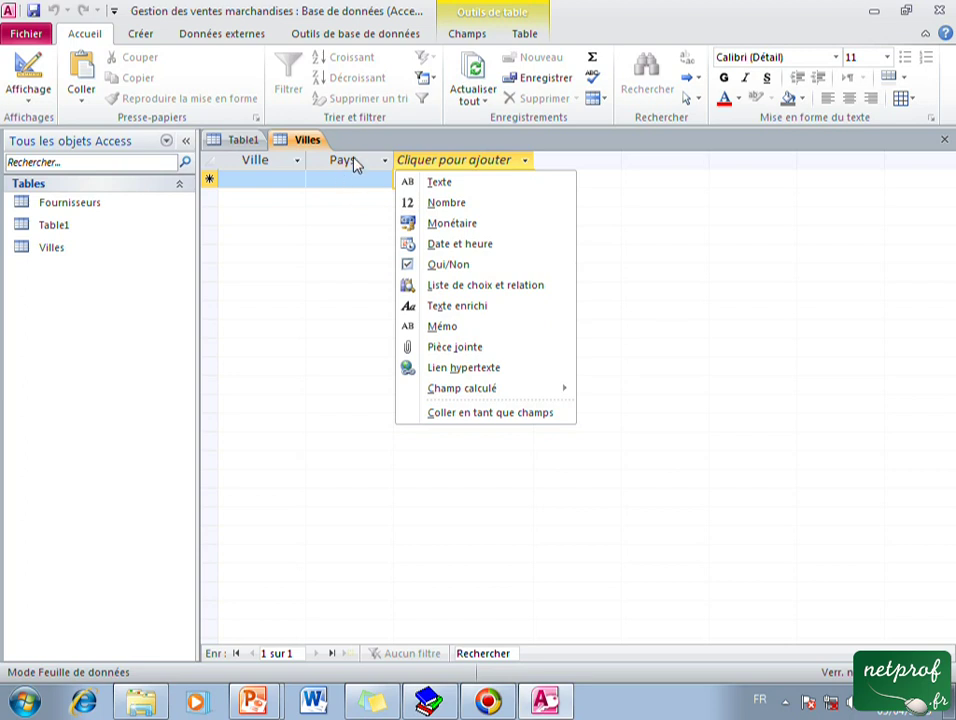
{"action": "key", "text": "Escape"}
Set the Pays field's size to 25.
{"action": "left_click", "coordinate": [349, 158]}
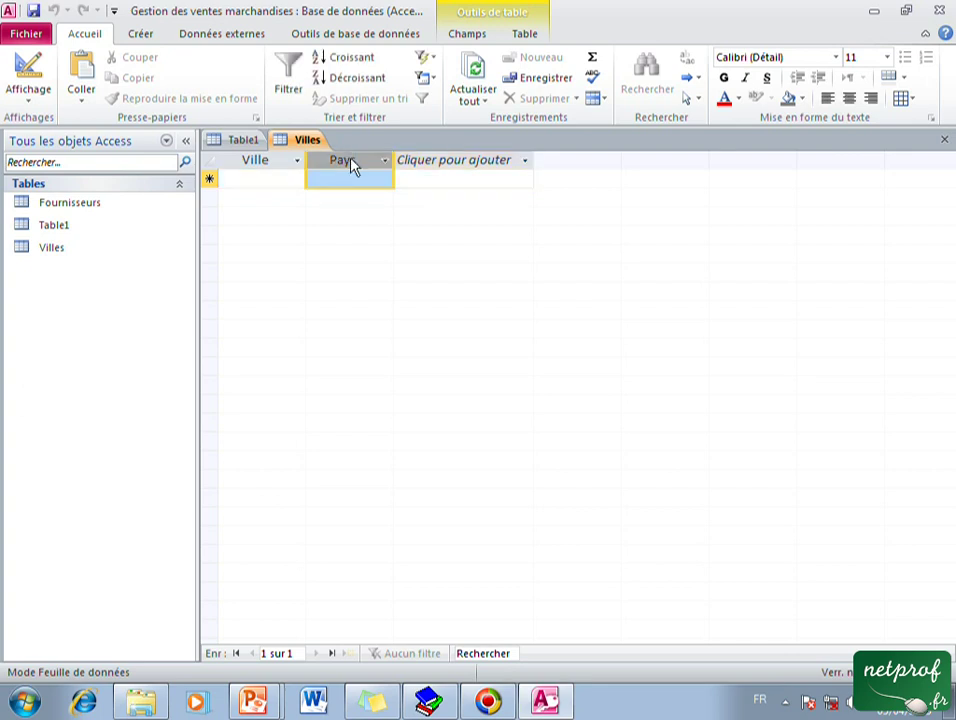
{"action": "left_click", "coordinate": [466, 38]}
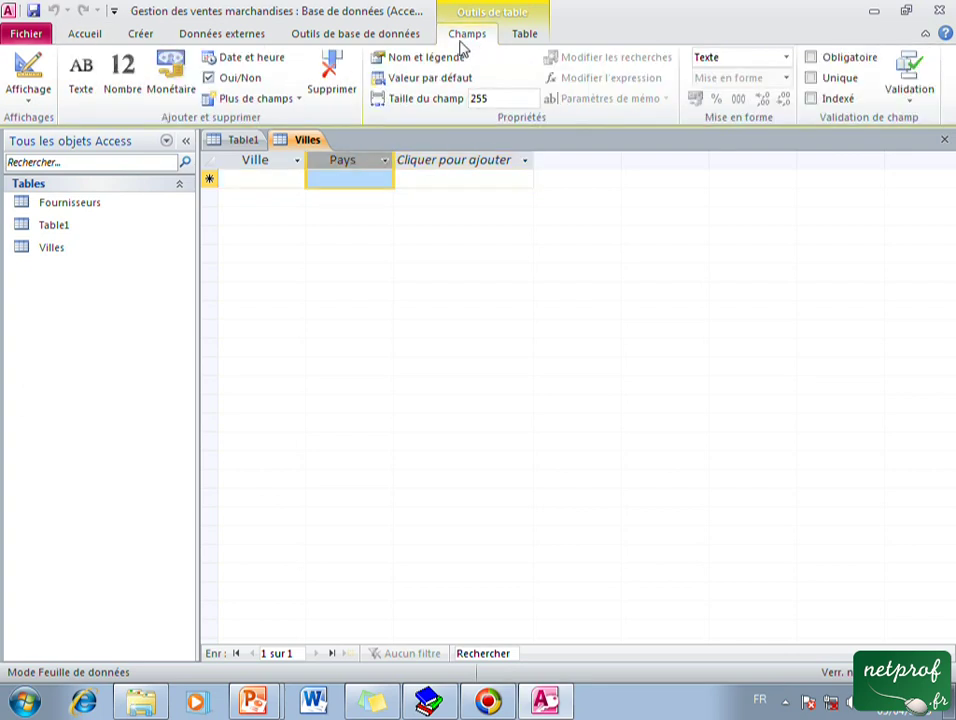
{"action": "left_click", "coordinate": [500, 100]}
{"action": "left_click", "coordinate": [498, 97]}
{"action": "left_click_drag", "start_coordinate": [498, 97], "coordinate": [476, 91]}
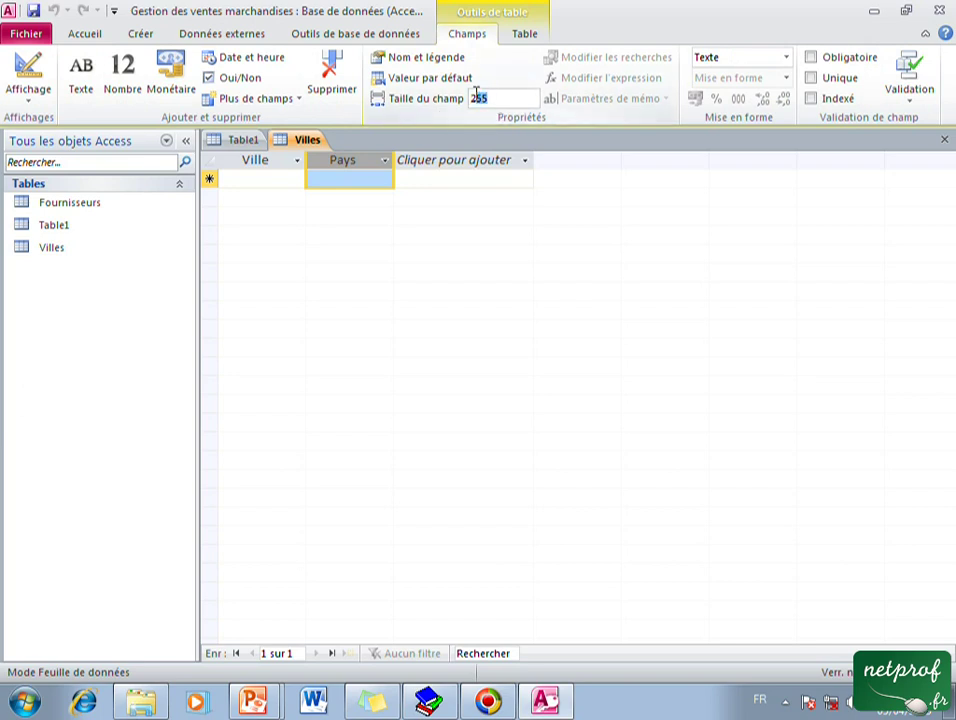
{"action": "left_click_drag", "start_coordinate": [476, 91], "coordinate": [458, 104]}
{"action": "type", "text": "25"}
{"action": "left_click", "coordinate": [462, 60]}
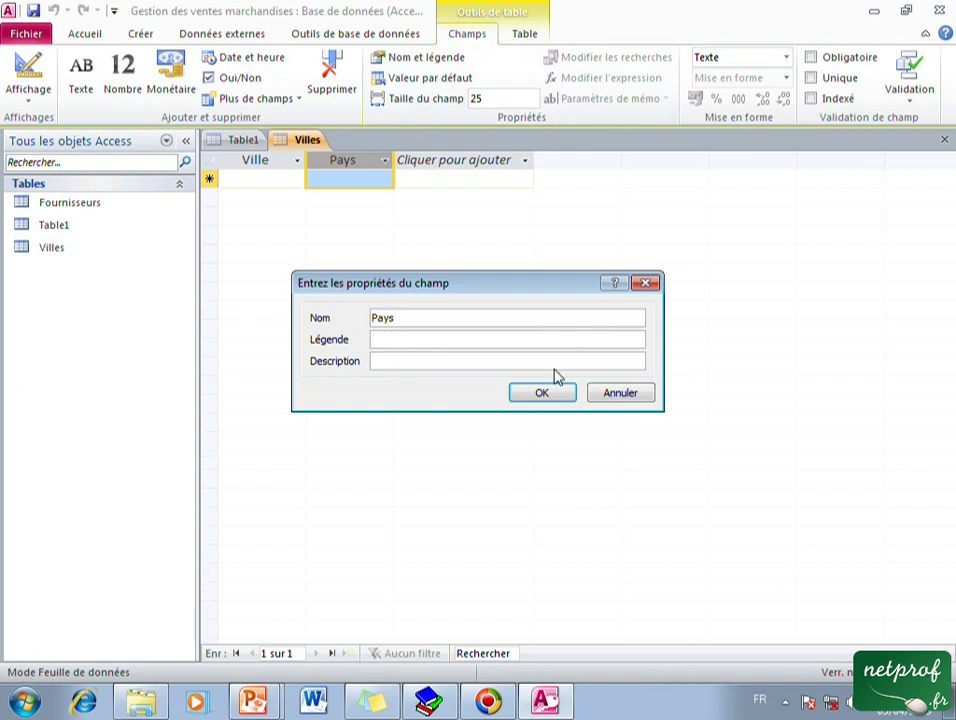
{"action": "left_click", "coordinate": [423, 360]}
{"action": "left_click", "coordinate": [624, 396]}
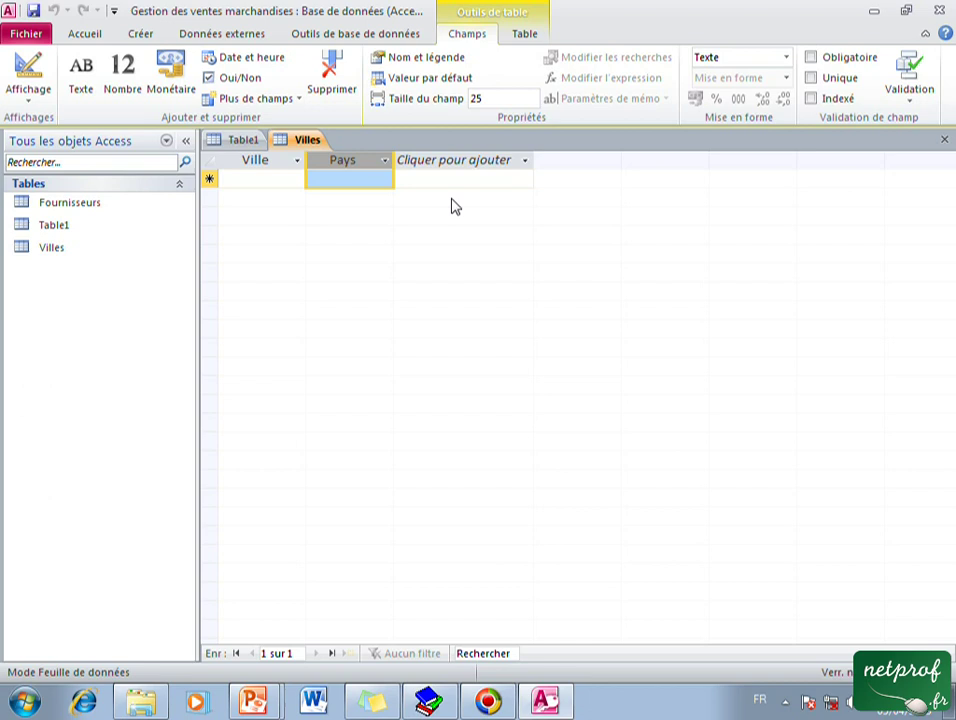
Minimize the database window to show the desktop.
{"action": "left_click", "coordinate": [146, 35]}
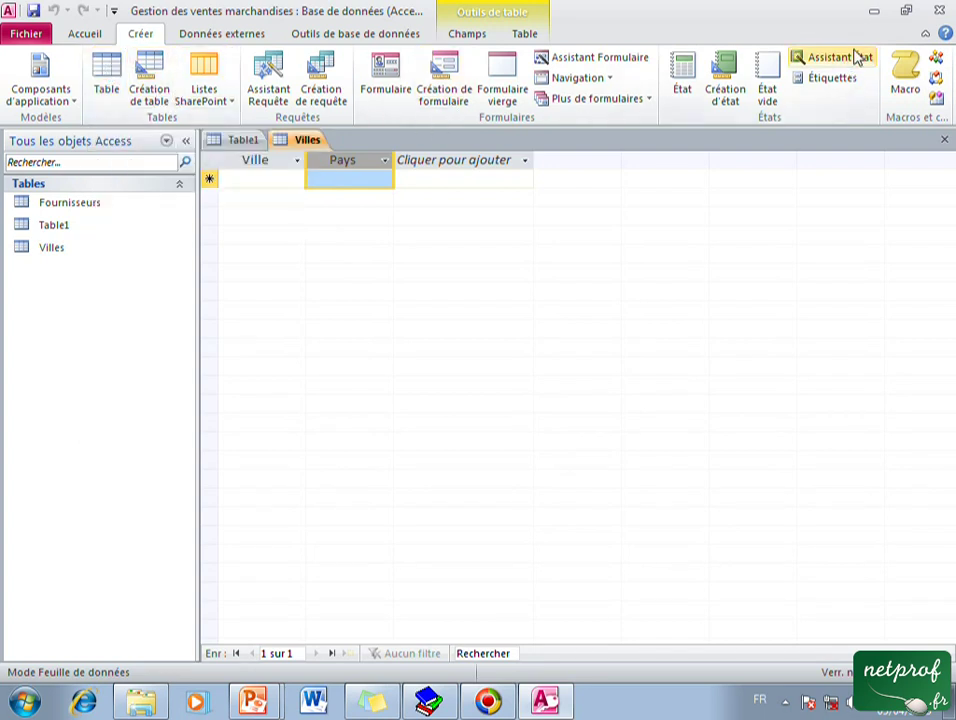
{"action": "left_click", "coordinate": [870, 14]}
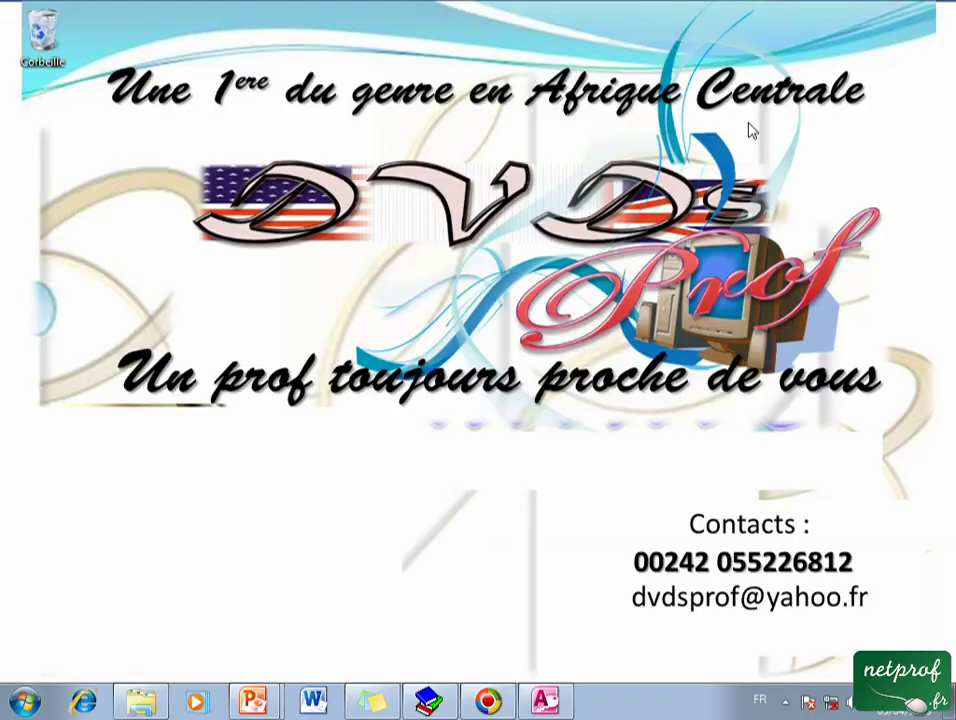